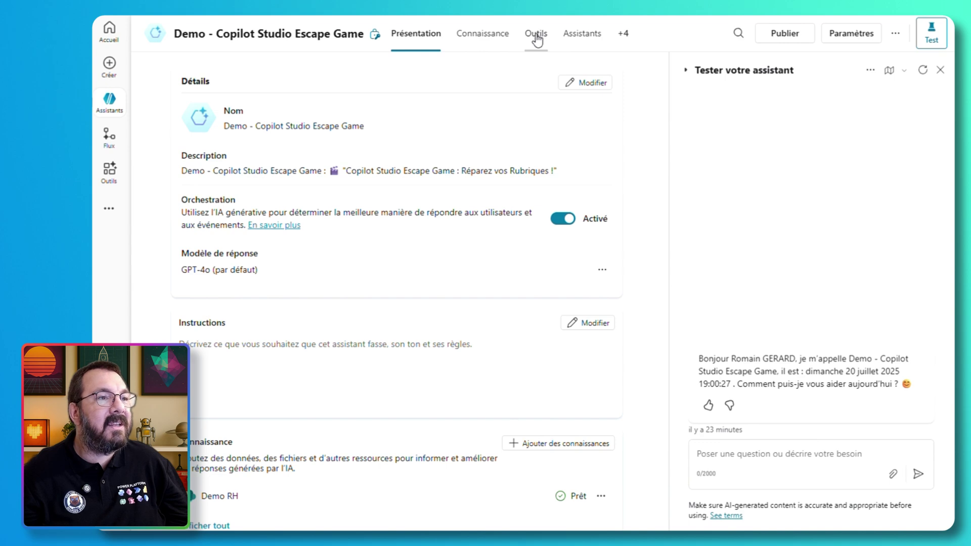
Step: Open the assistant's tool catalogue and review the available connectors, flows and model context protocol servers
click(537, 35)
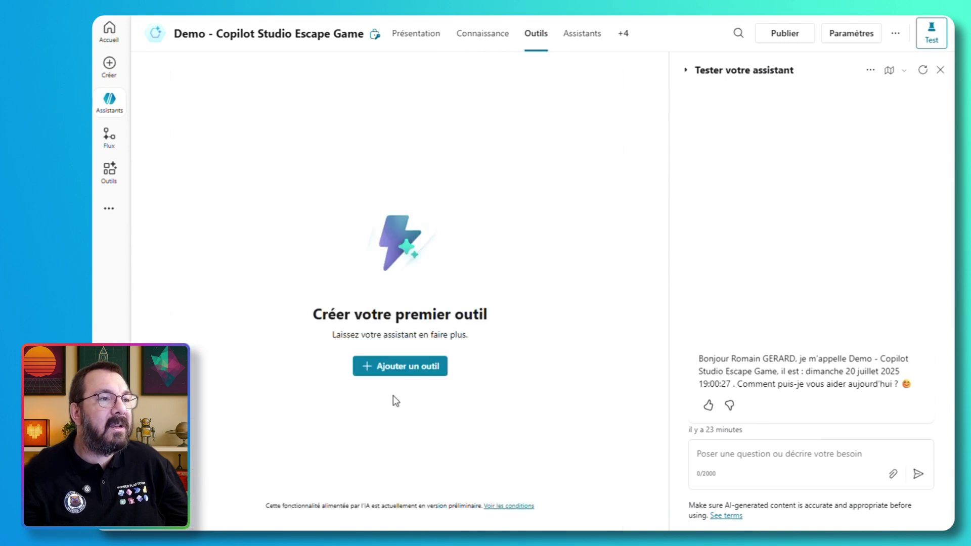
click(413, 366)
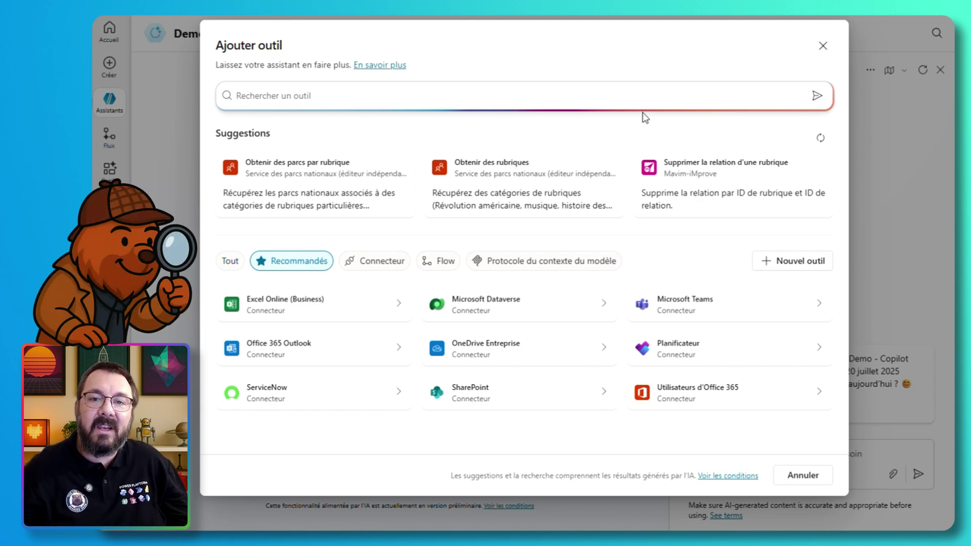
click(375, 267)
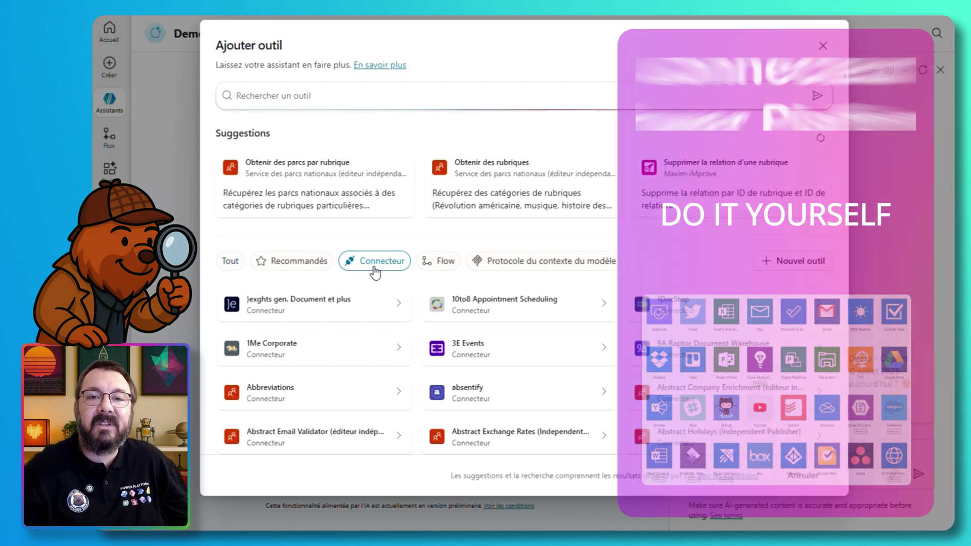
click(447, 272)
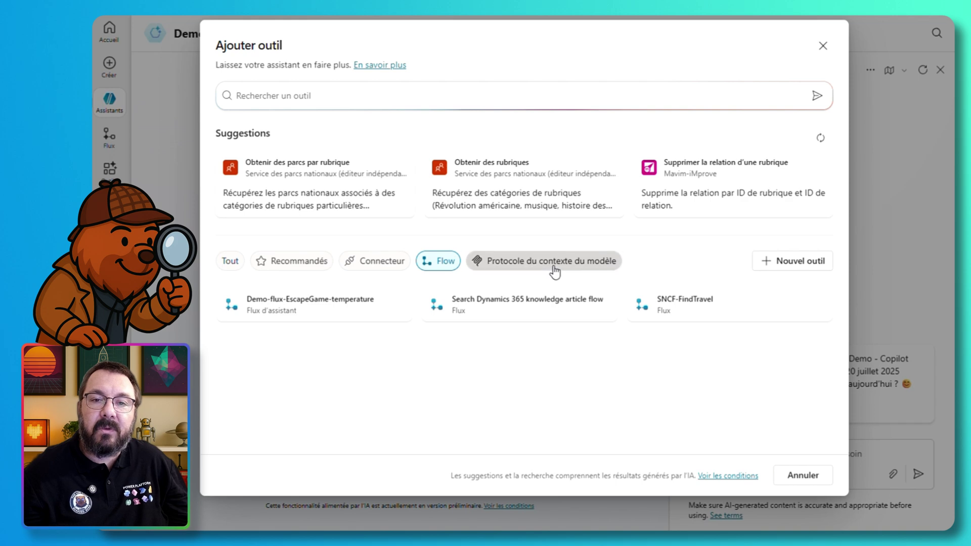
click(554, 272)
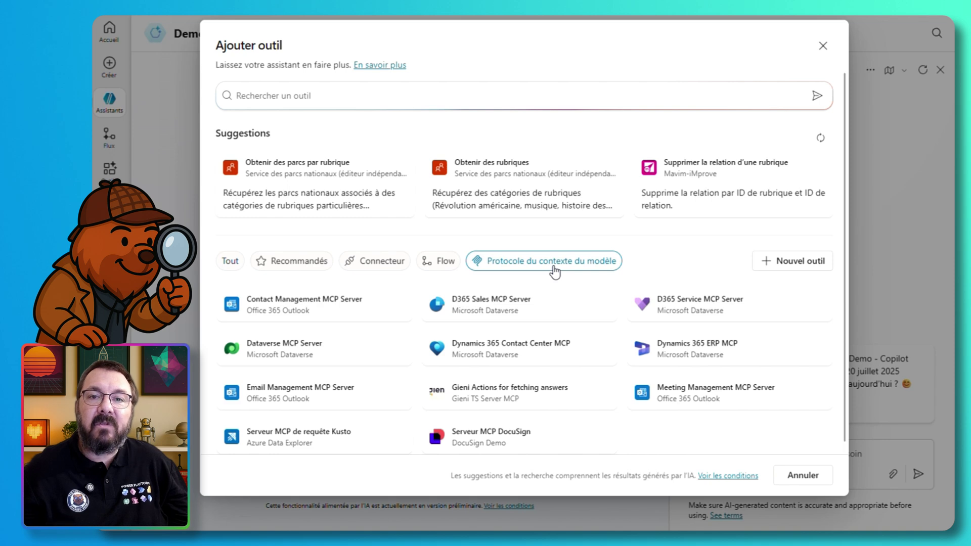
Step: Examine the types of new tool that can be created for the assistant, including the Requête type
click(805, 268)
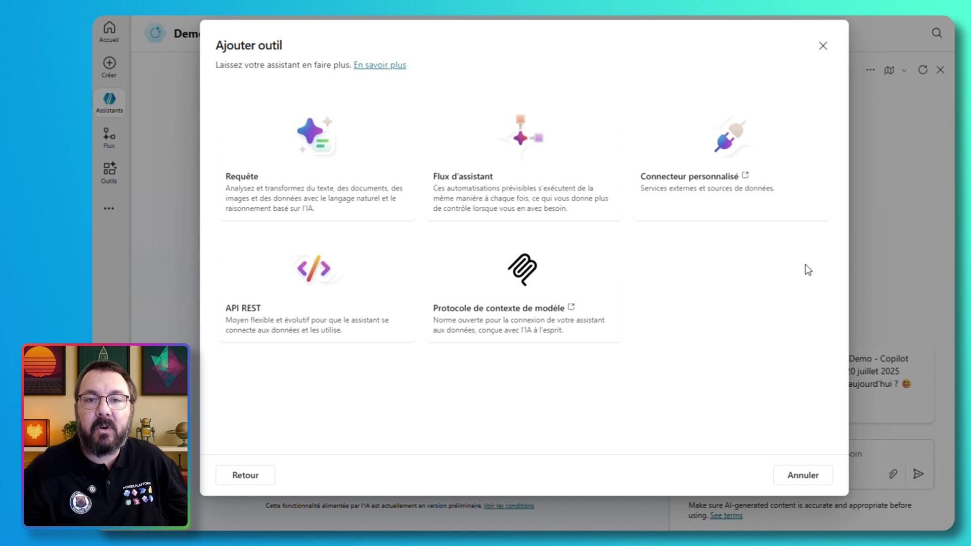
click(356, 157)
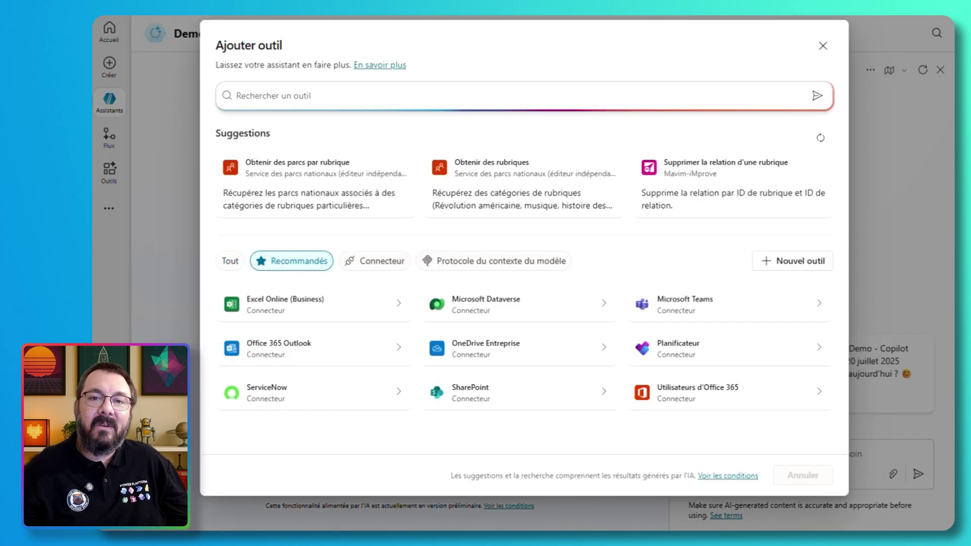
click(778, 261)
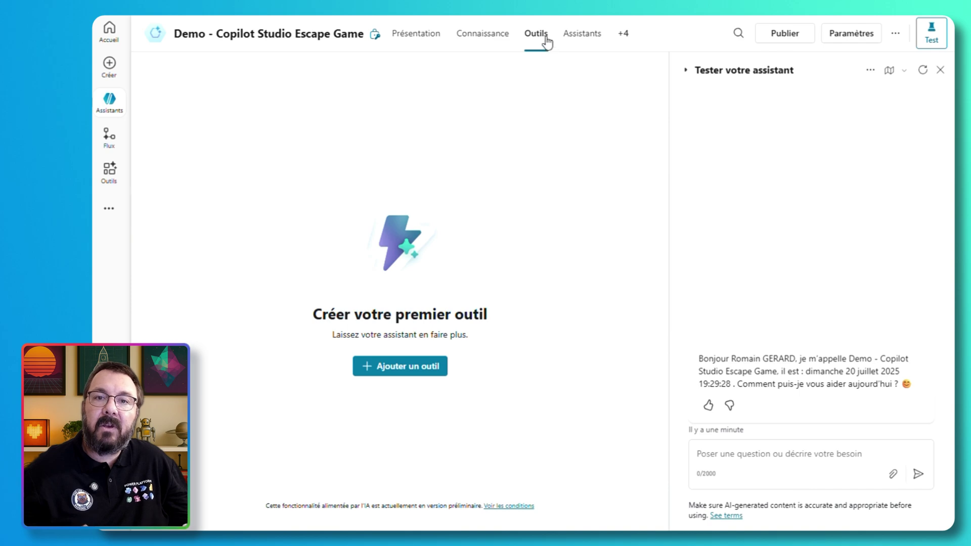
click(418, 378)
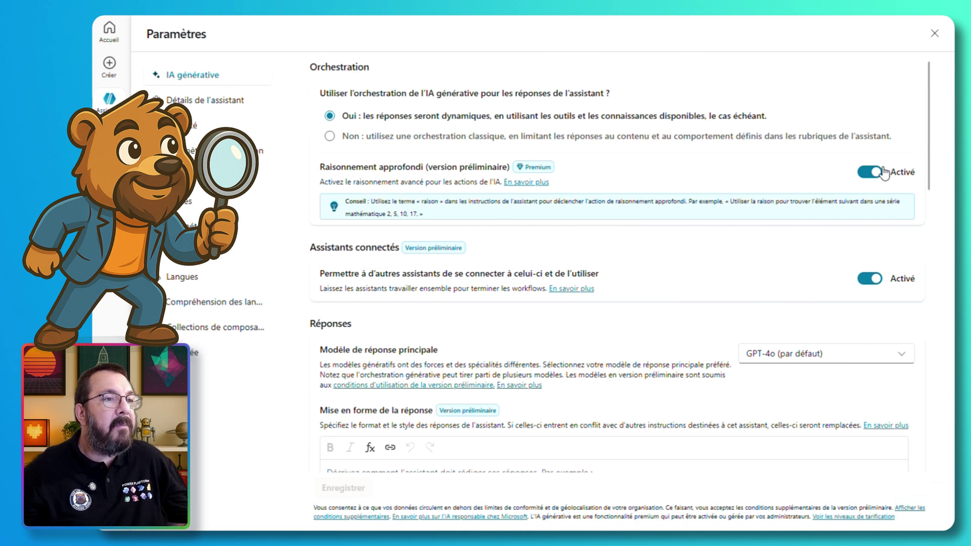
Step: Review the assistant's generative AI settings, from orchestration and connected assistants down to responses and moderation
drag(932, 159, 927, 200)
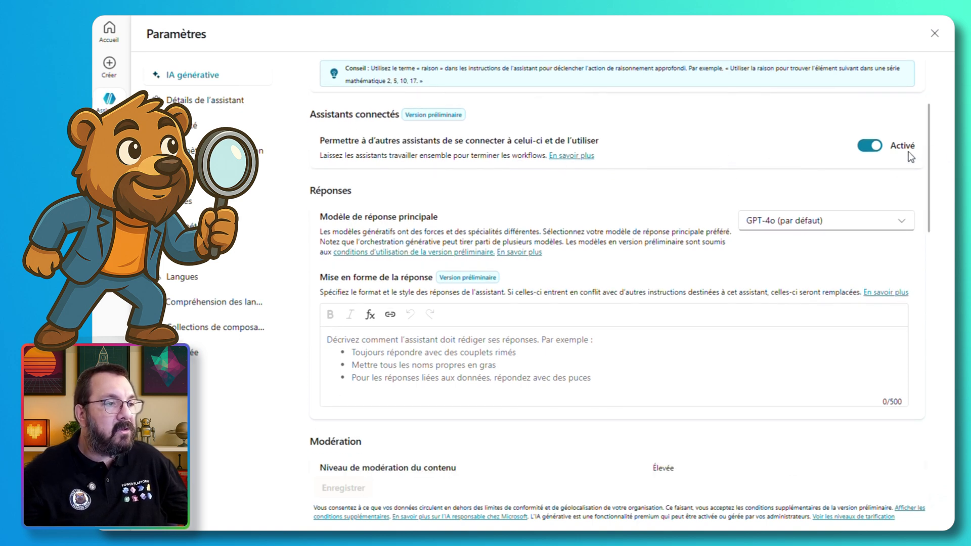
drag(928, 153, 939, 402)
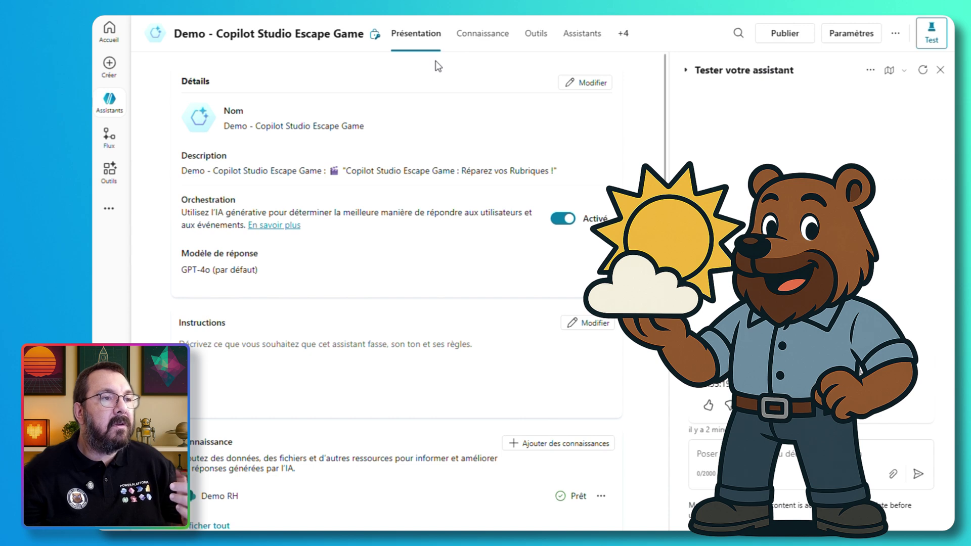
Step: Search the tool catalogue for "météo" and choose the MSN Météo tool "Obtenir les prévisions du lendemain"
click(533, 36)
click(364, 371)
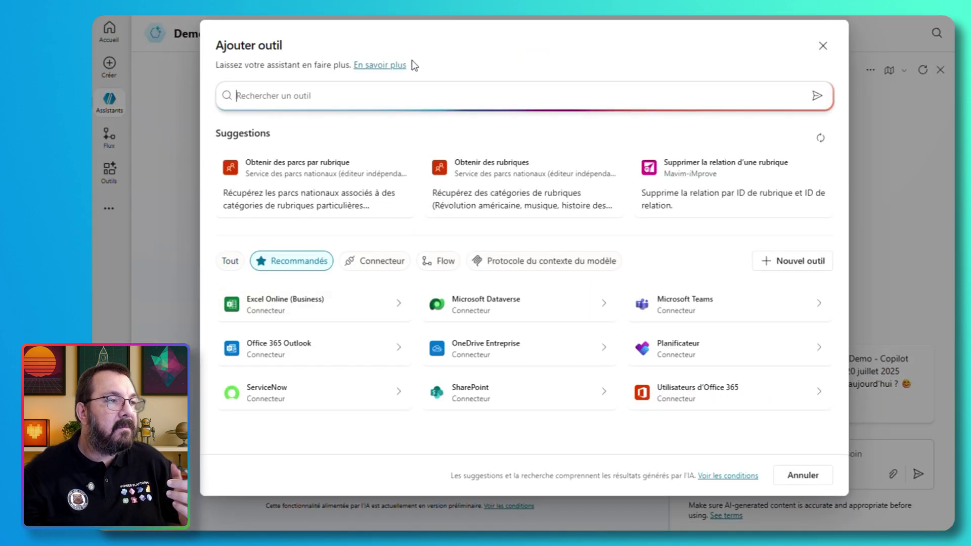
text(météo)
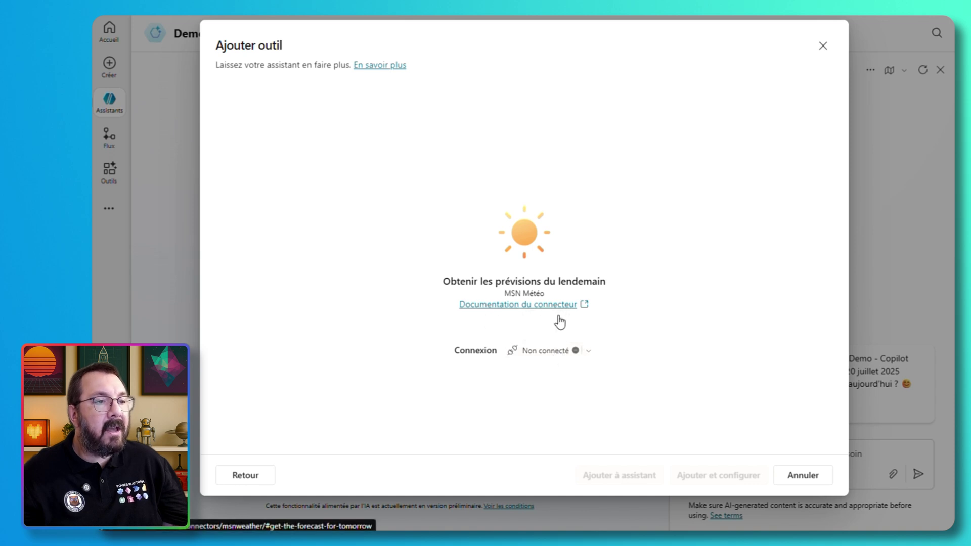
Step: Create an MSN Weather connection for the forecast tool and add it to the assistant for configuration
click(556, 354)
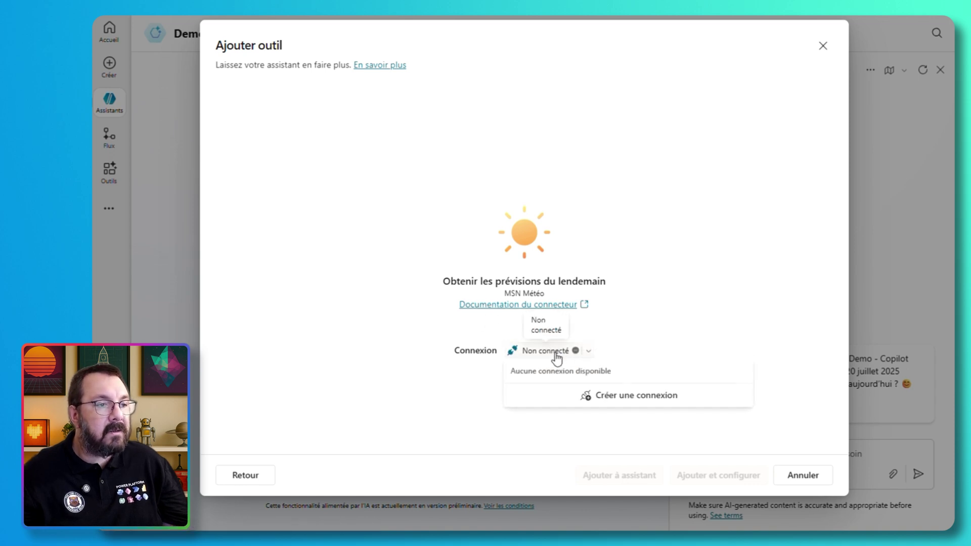
click(635, 400)
click(744, 477)
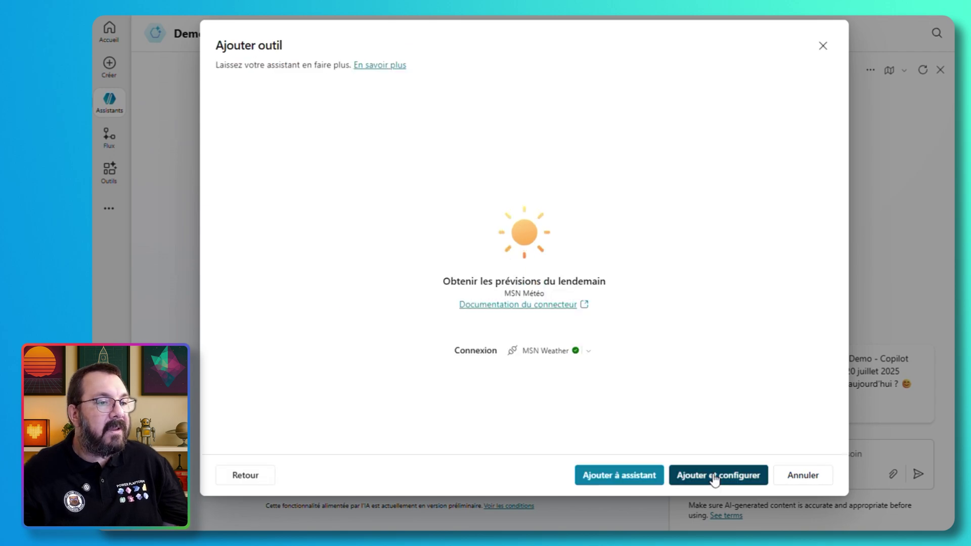
click(710, 474)
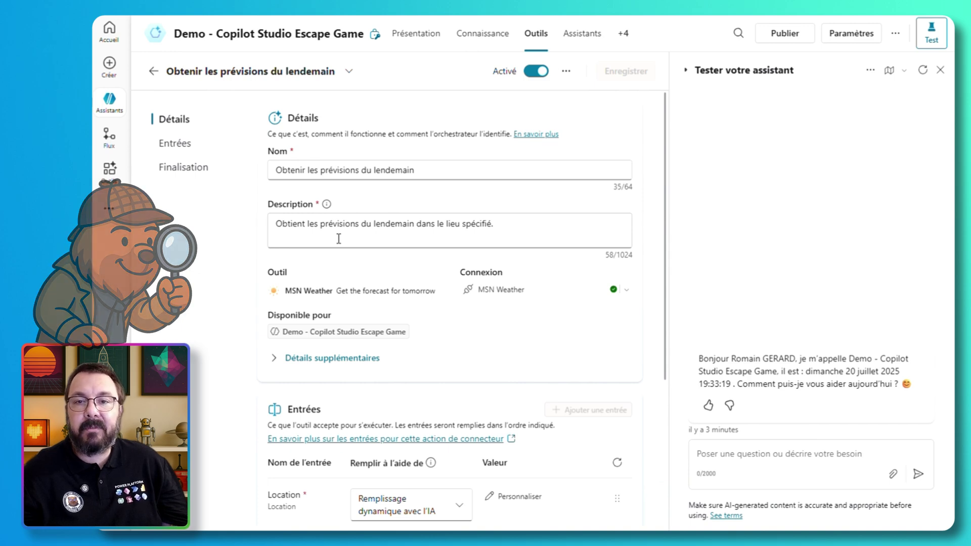
Step: In the tool's additional details, set authentication to "Non, transmettre les informations d'identification du propriétaire de l'outil"
scroll(384, 287, down, 1)
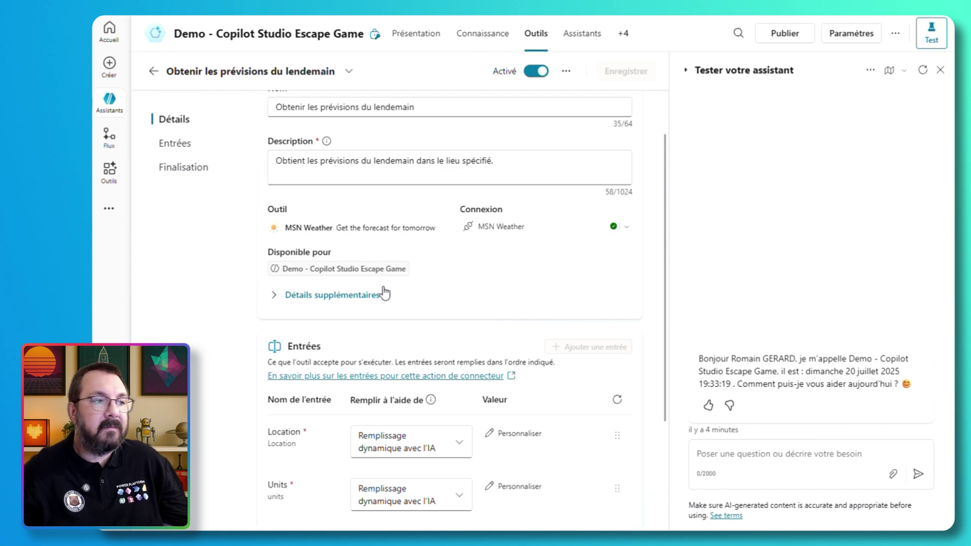
click(377, 294)
scroll(372, 298, down, 1)
scroll(372, 299, down, 2)
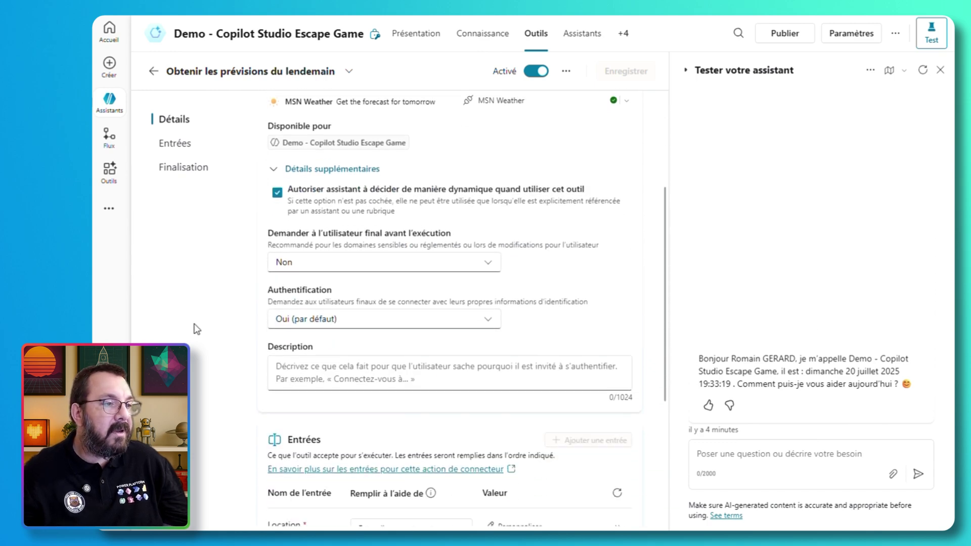
scroll(223, 320, down, 1)
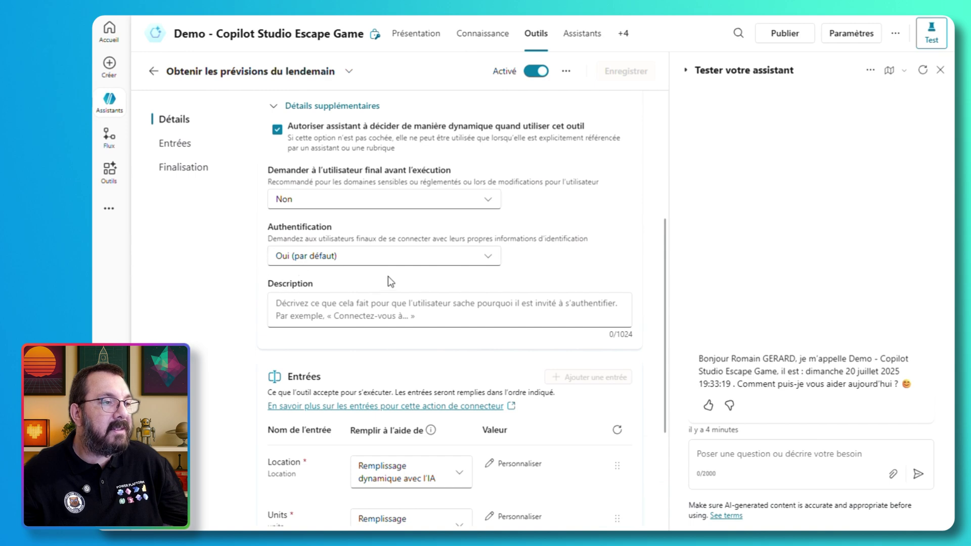
click(500, 259)
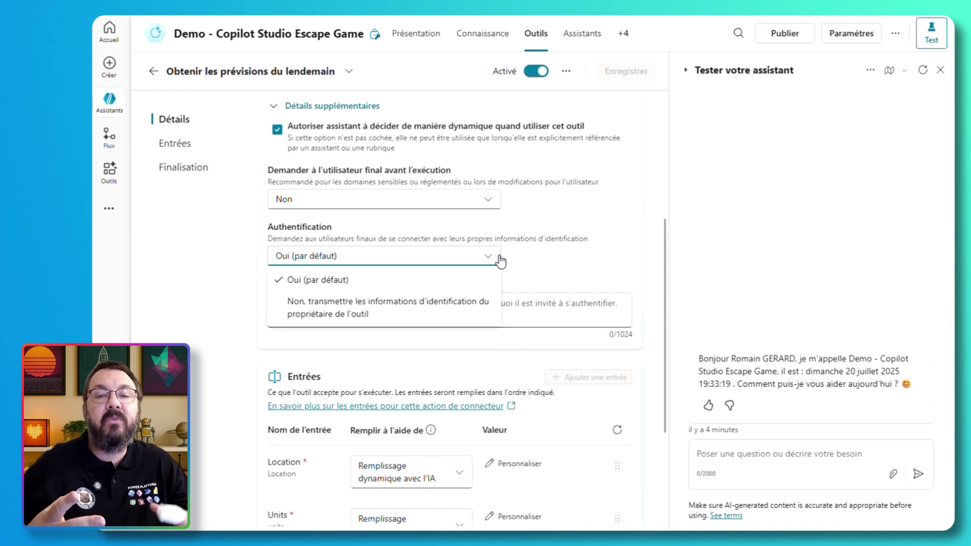
click(403, 316)
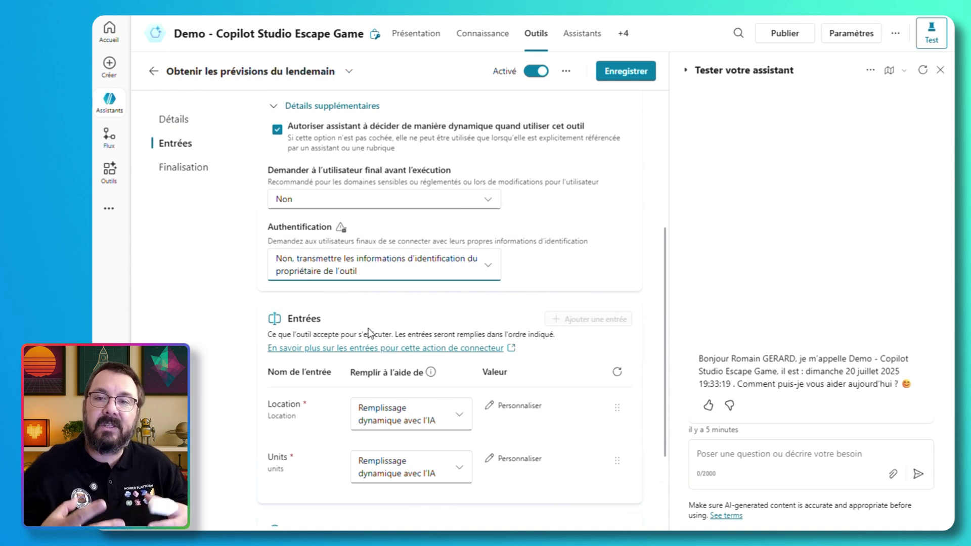
Step: Fill the tool's Units input with a custom value of Metric
scroll(233, 379, down, 3)
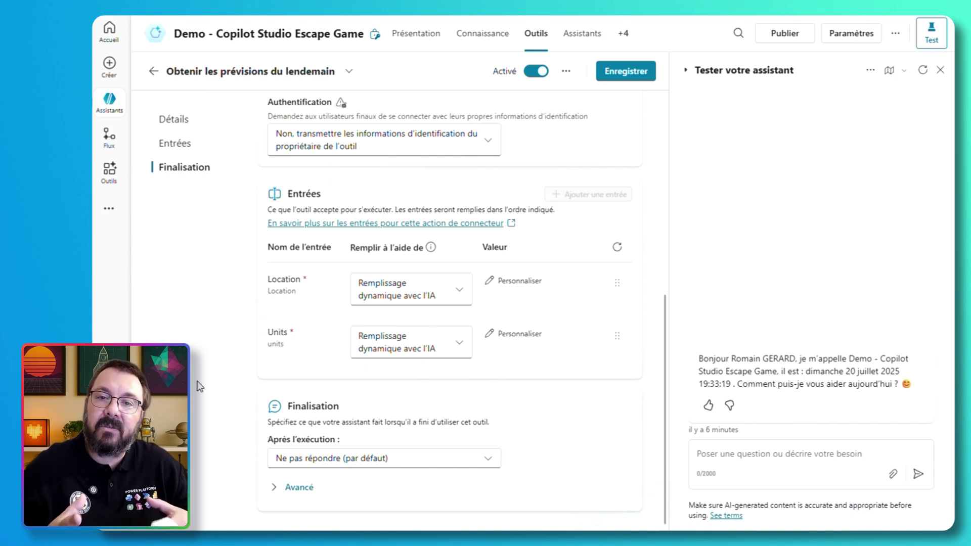
click(459, 345)
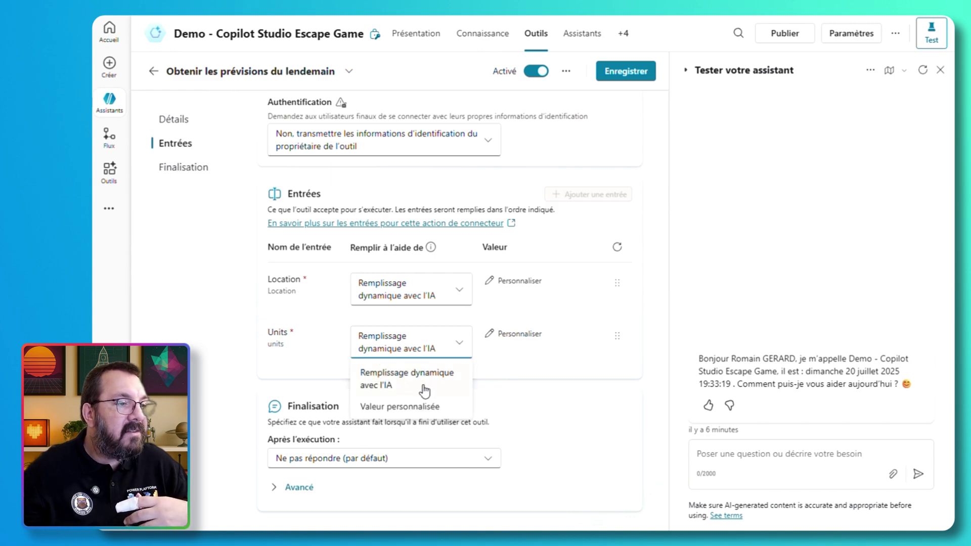
click(420, 410)
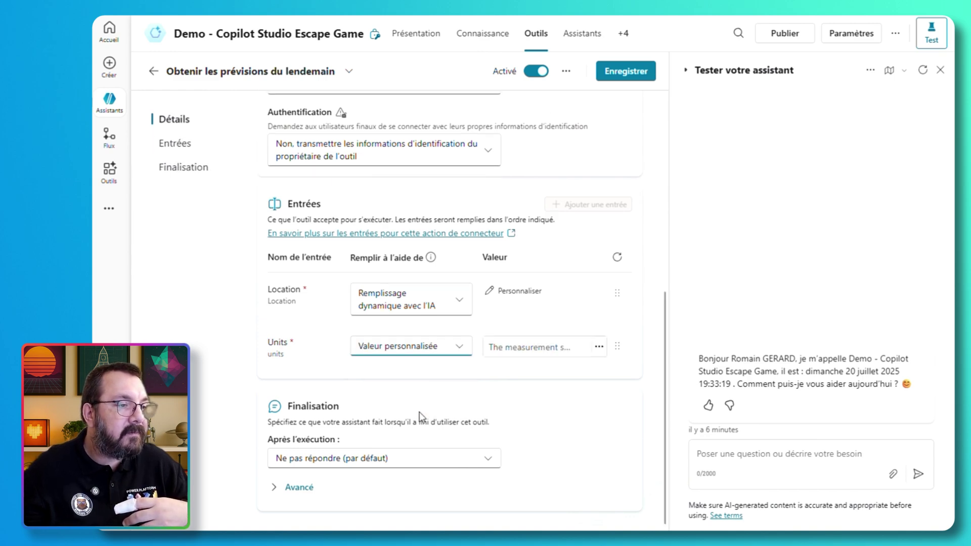
scroll(458, 416, down, 1)
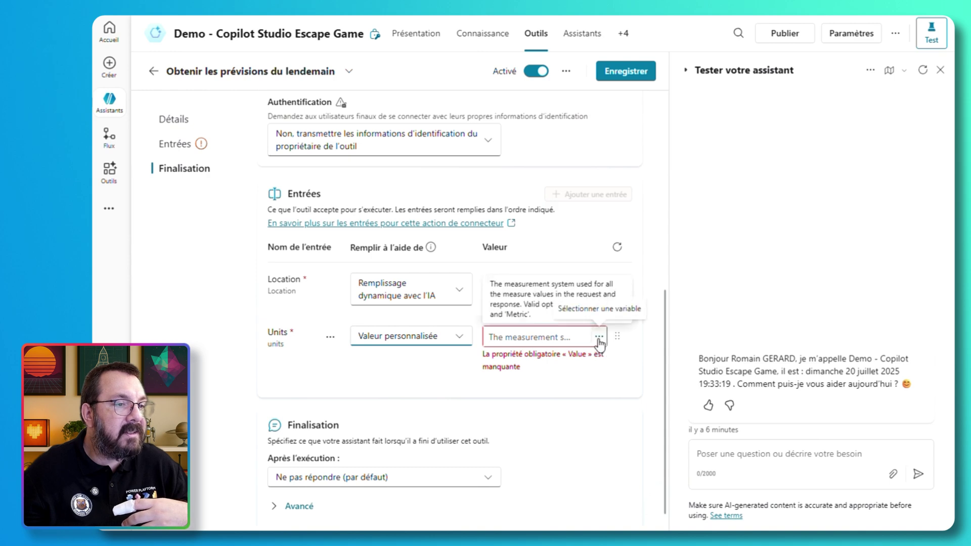
click(561, 338)
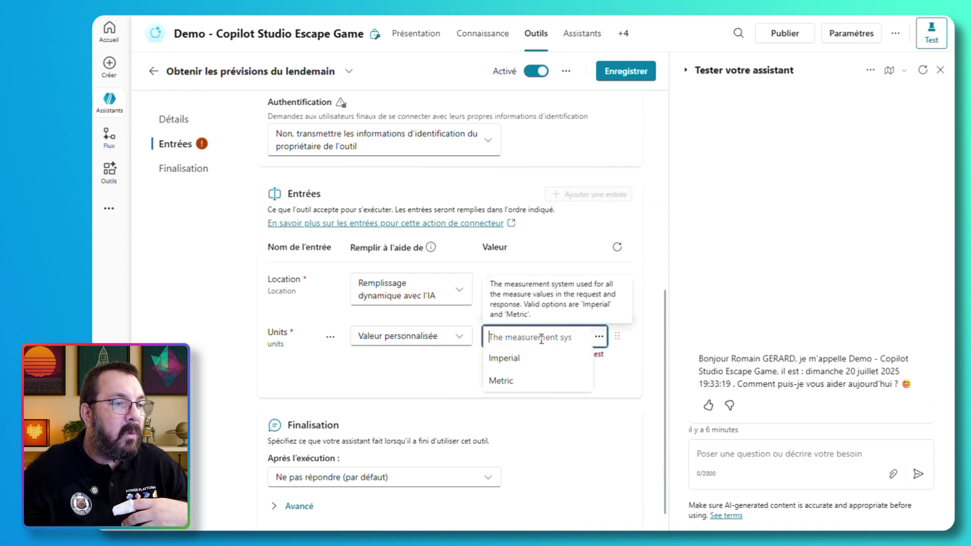
click(526, 387)
click(485, 424)
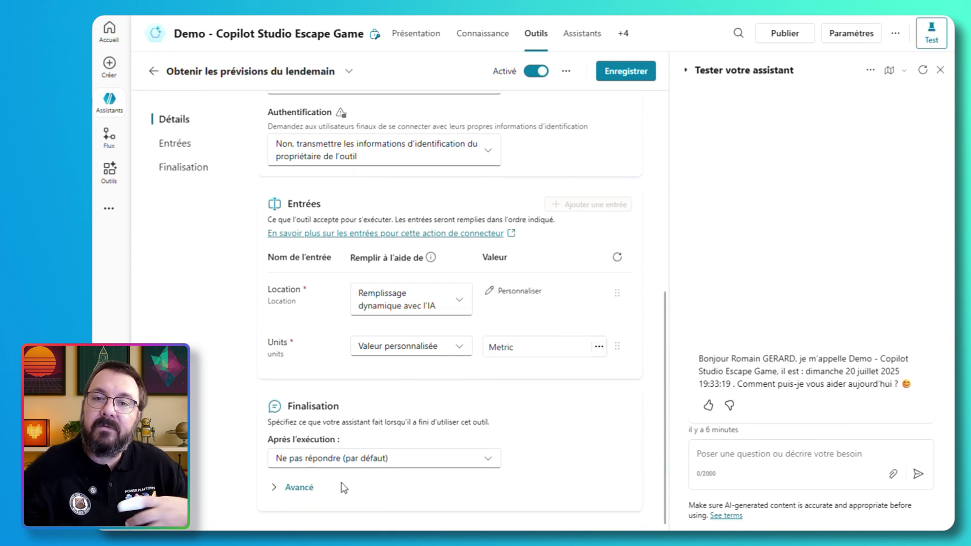
Step: Review the tool's after-execution response options and the advanced list of forecast outputs
click(385, 460)
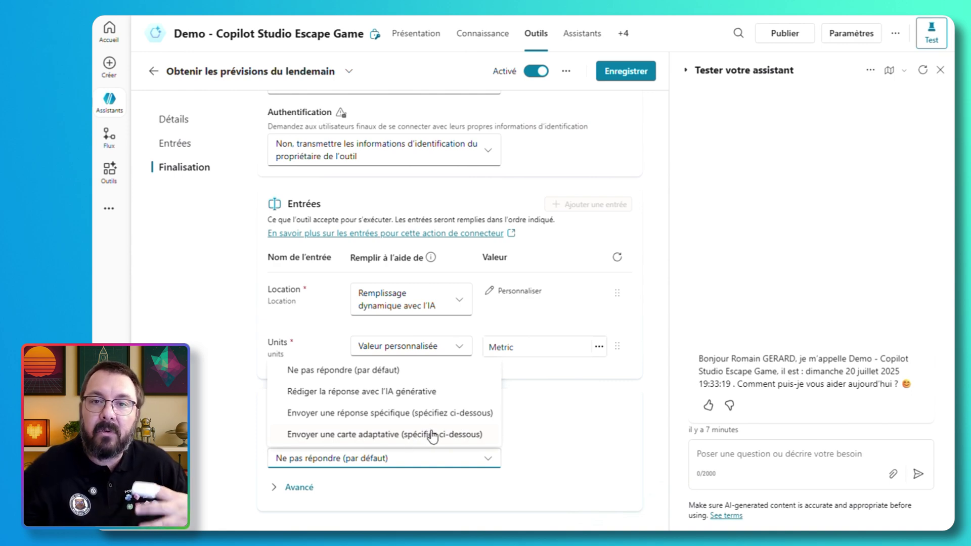
key(Escape)
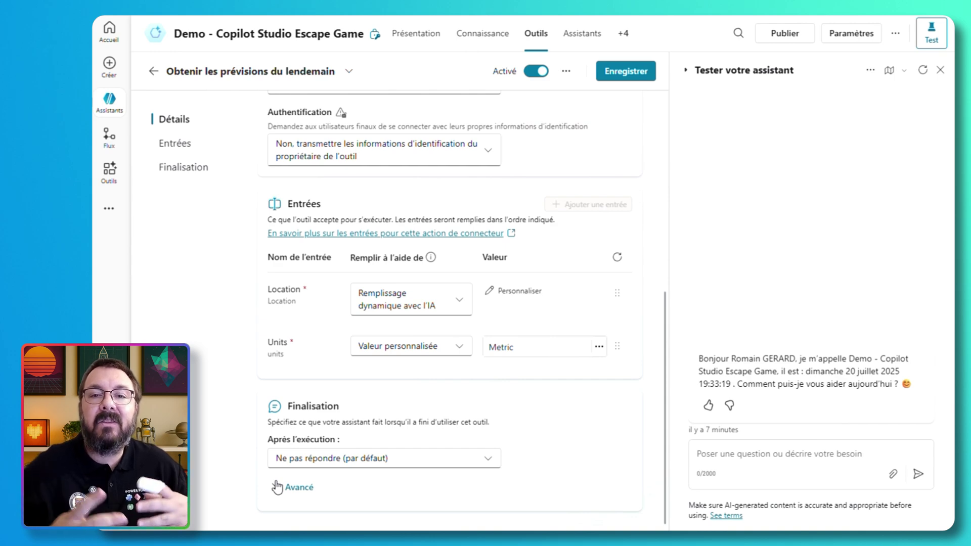
click(299, 487)
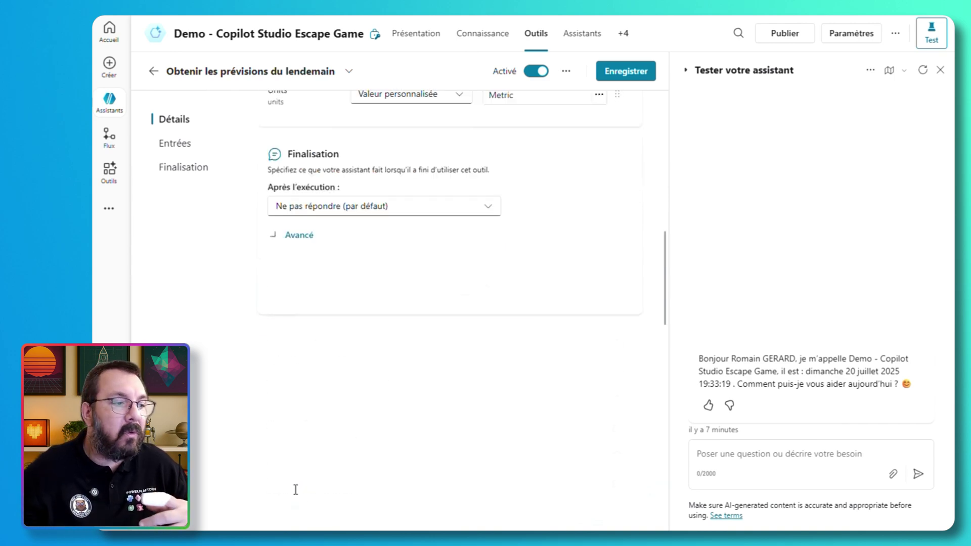
scroll(348, 452, down, 4)
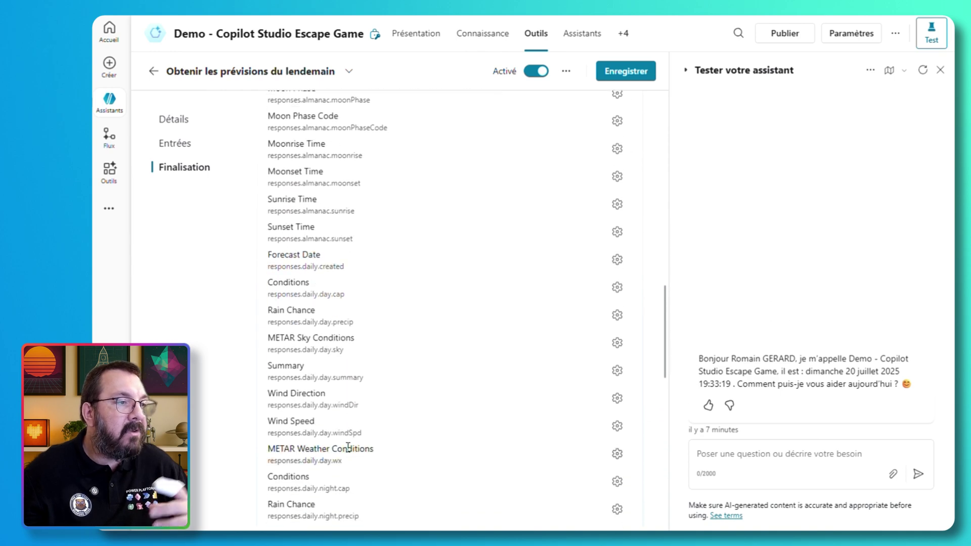
scroll(347, 447, up, 1)
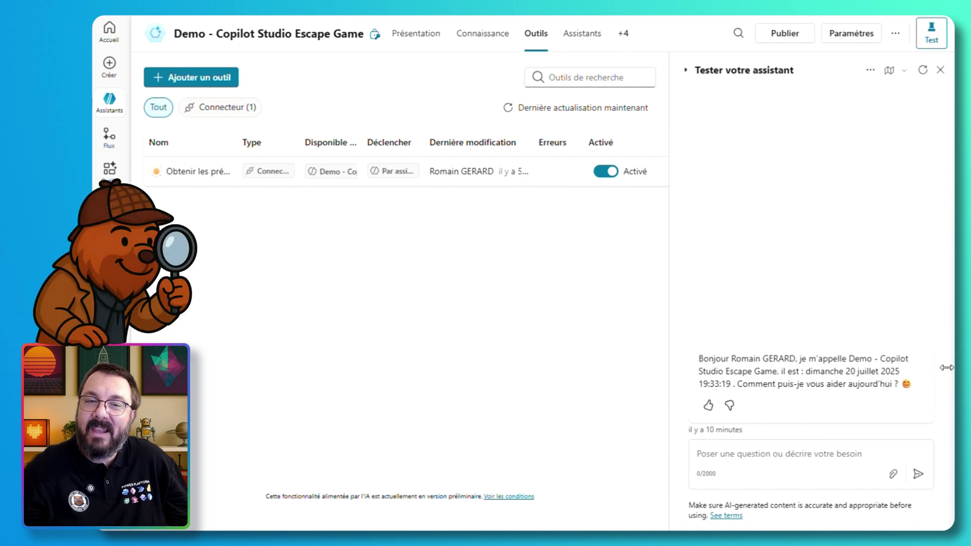
Step: Test the assistant by asking "Quel temps fera-t-il demain ?" in the test chat
click(769, 454)
text(Quel temps fera-t-il demain ?)
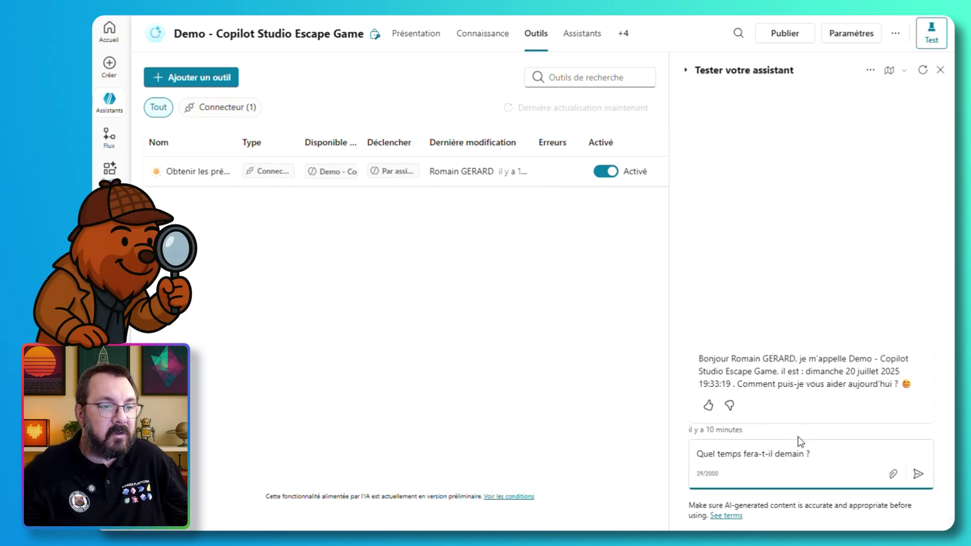
click(918, 474)
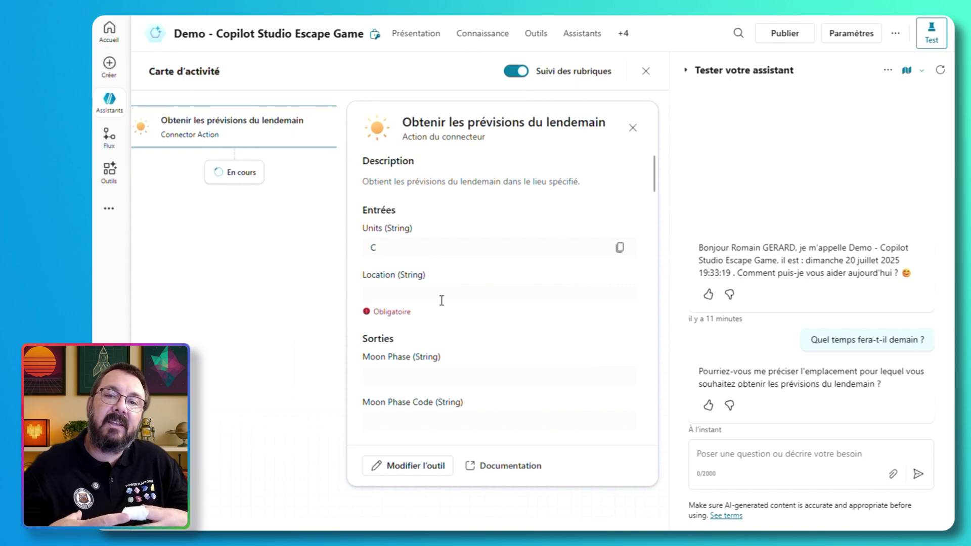
Step: Answer the assistant's location question in the test chat with "Paris"
click(814, 452)
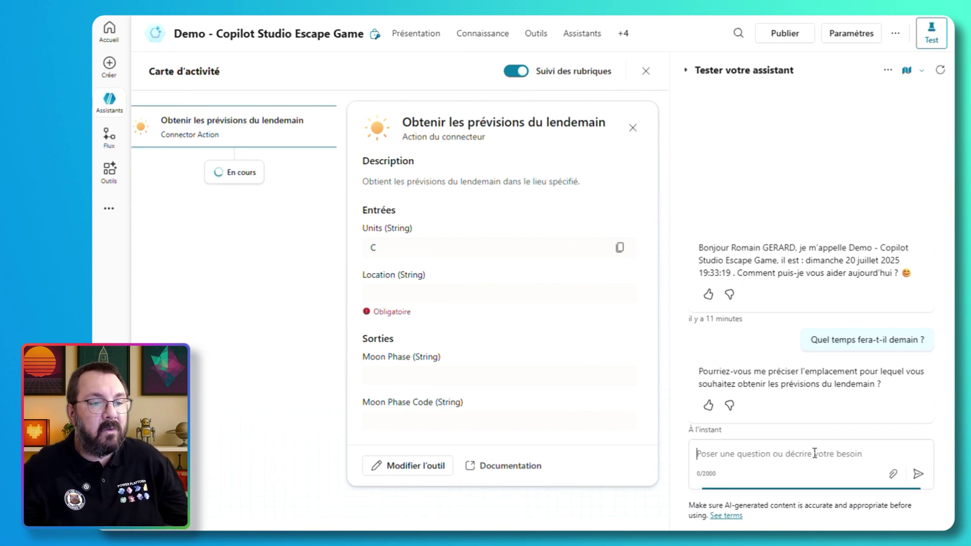
text(Par)
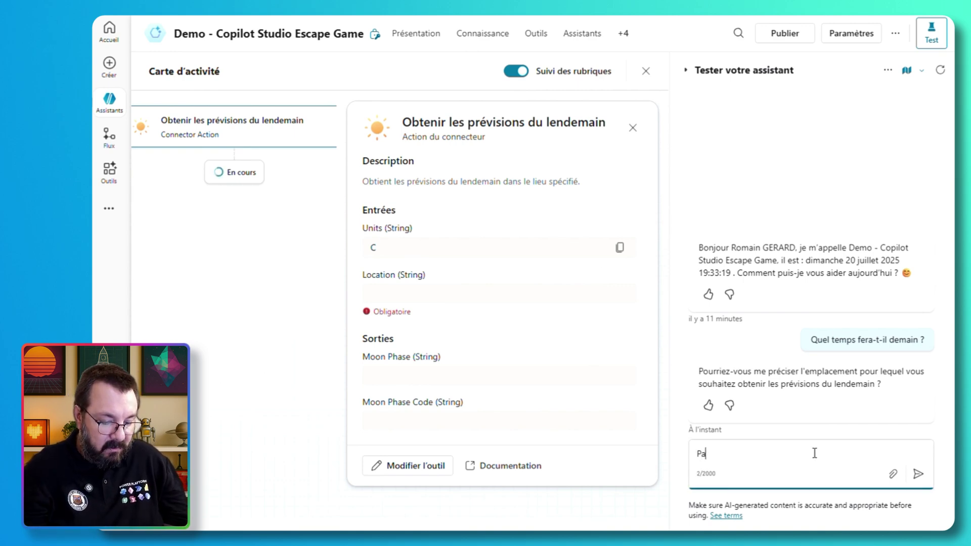
text(is)
key(Return)
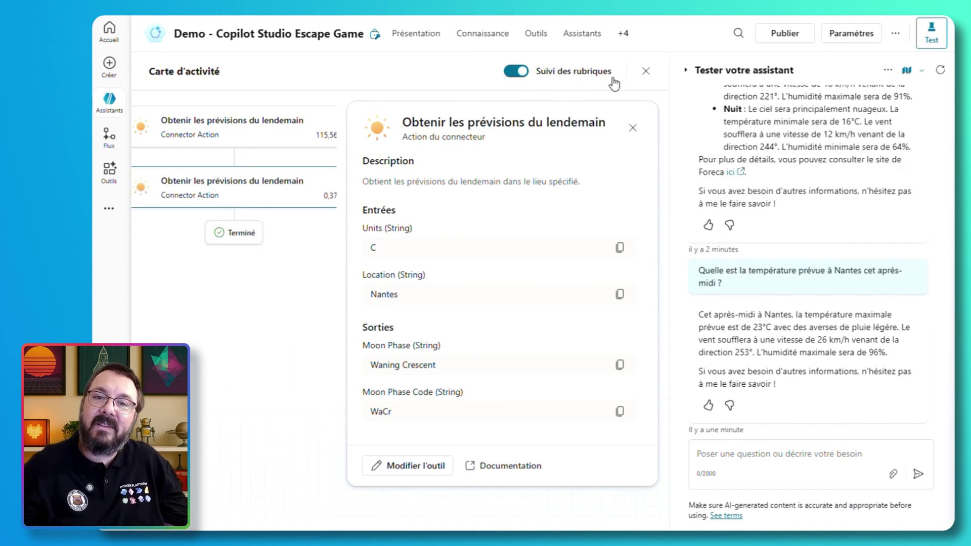
Step: Search the tool catalogue for "envoyer un e-mail" and add the Office 365 Outlook tool "Envoyer un e-mail (V2)" for configuration
click(543, 39)
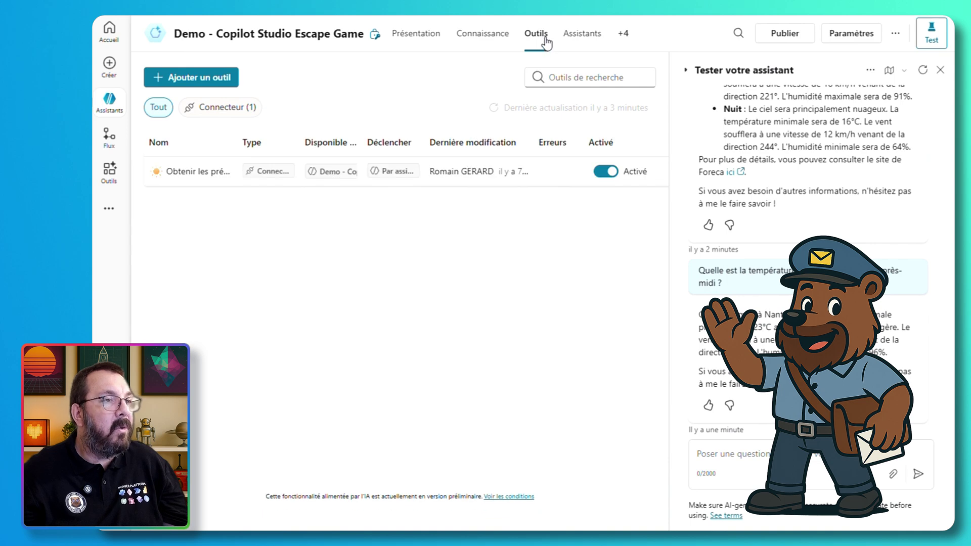
click(206, 80)
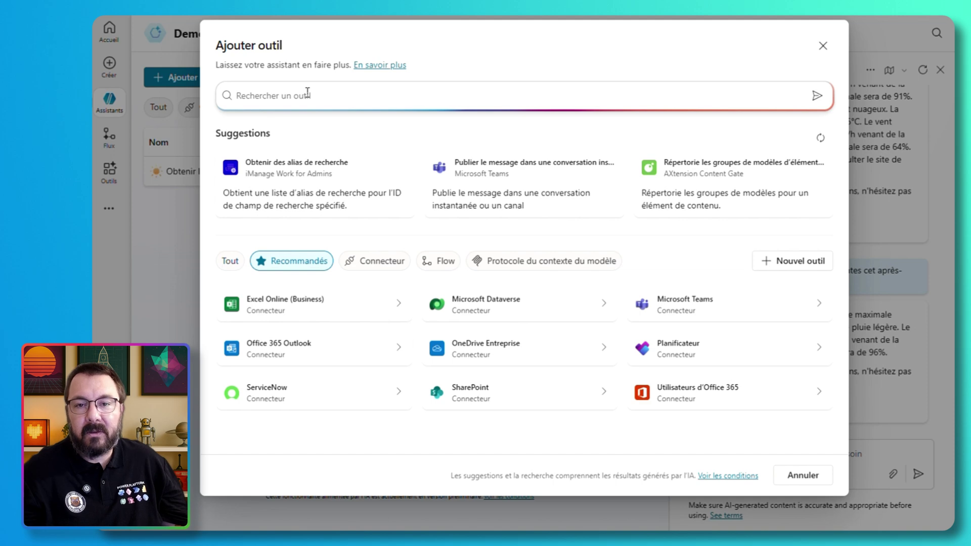
text(envoyer un e-mail)
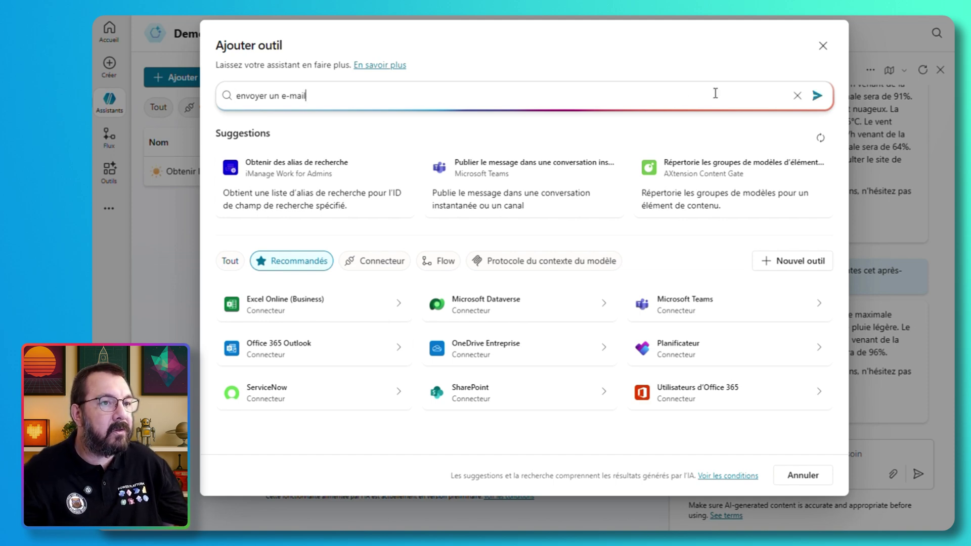
click(820, 97)
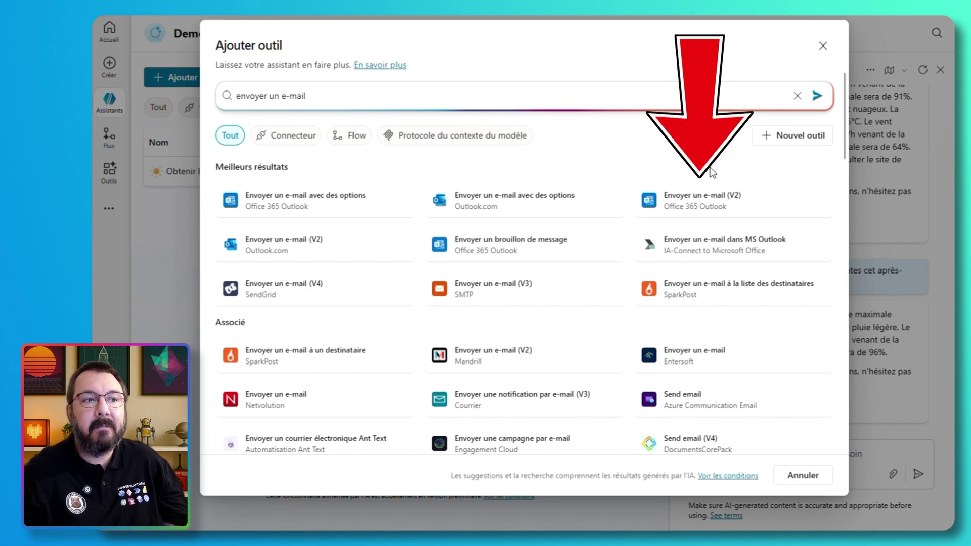
click(705, 200)
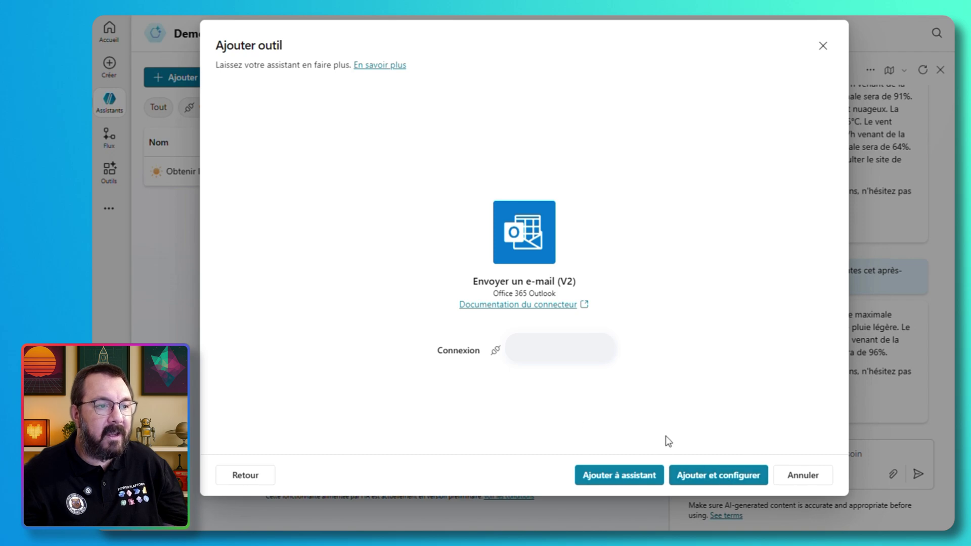
click(672, 478)
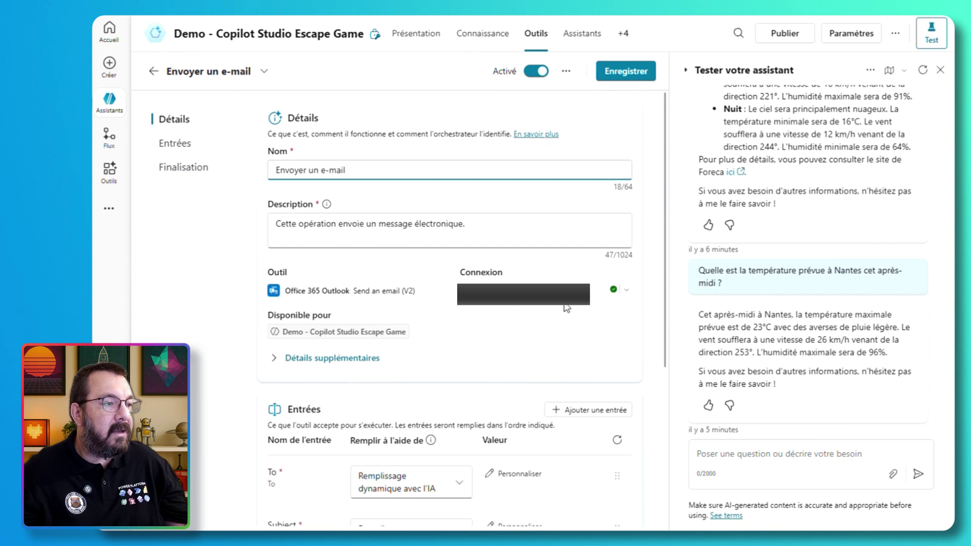
Step: Review the e-mail tool's additional details and its authentication options
click(305, 358)
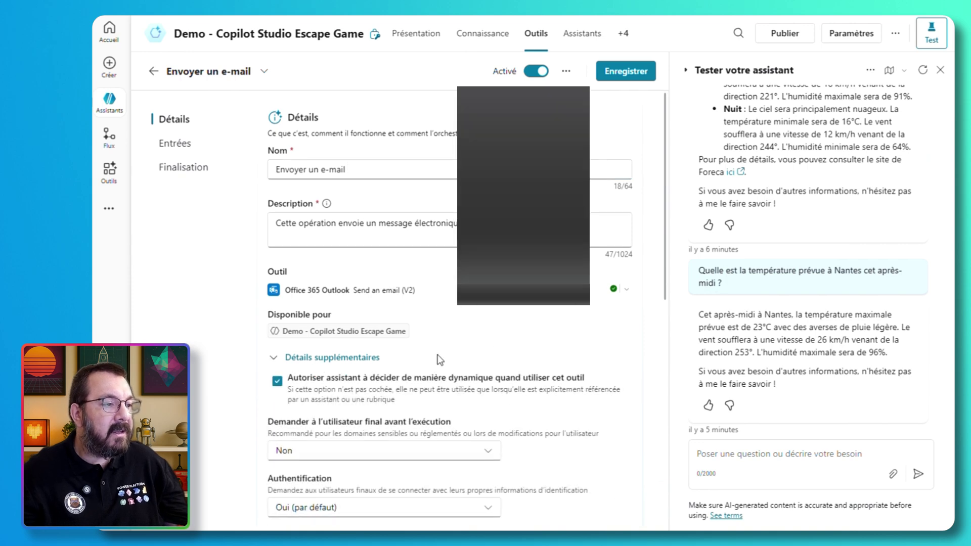
scroll(438, 359, down, 4)
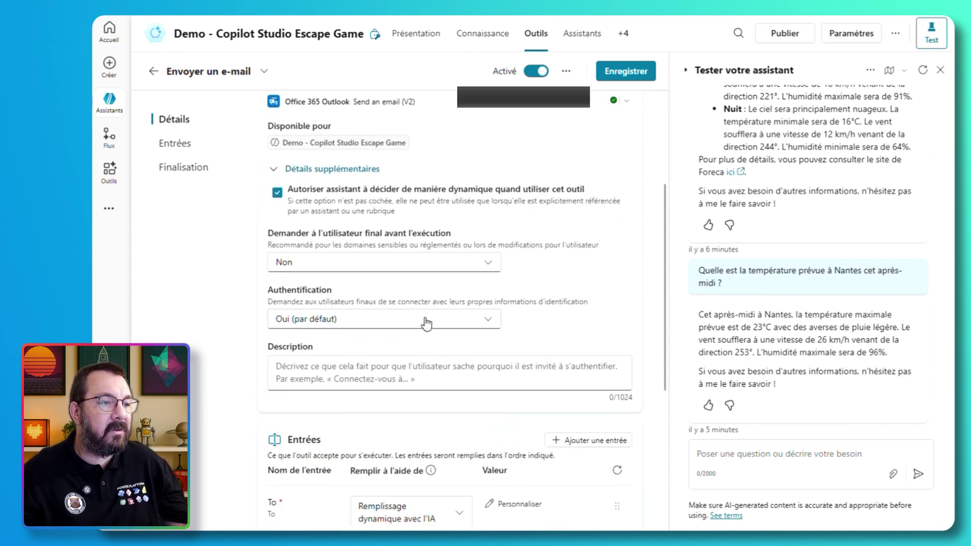
click(490, 322)
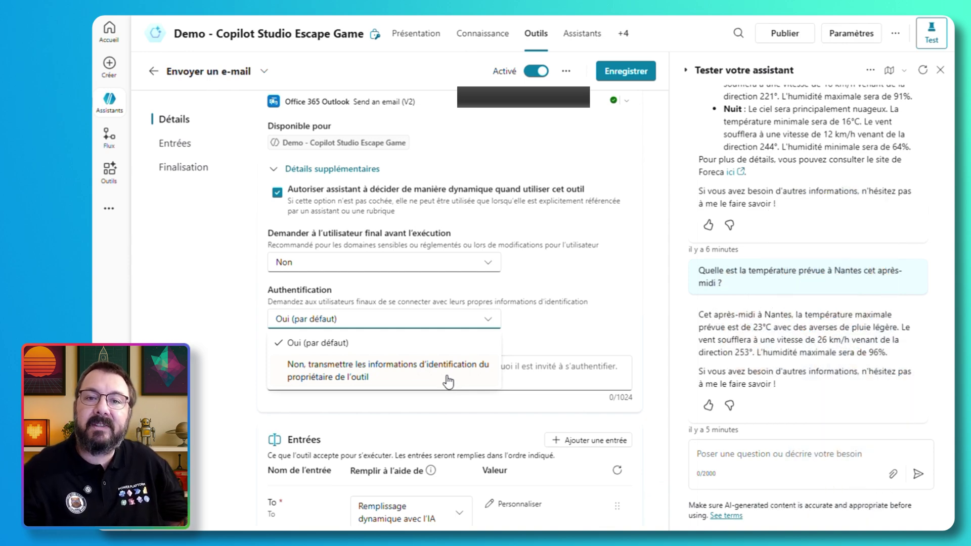
scroll(402, 303, down, 3)
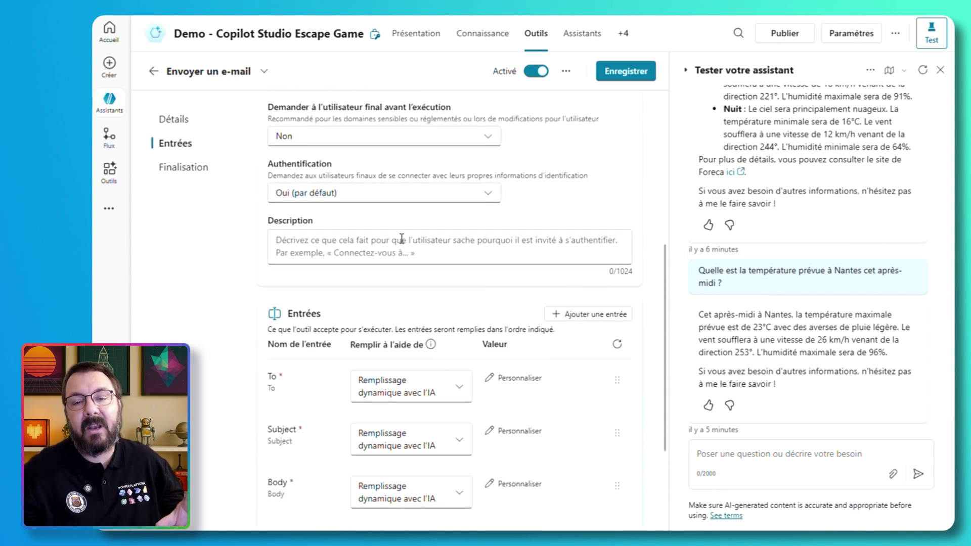
Step: Fill the e-mail tool's To input with a custom value containing the recipient's e-mail address
scroll(402, 238, down, 3)
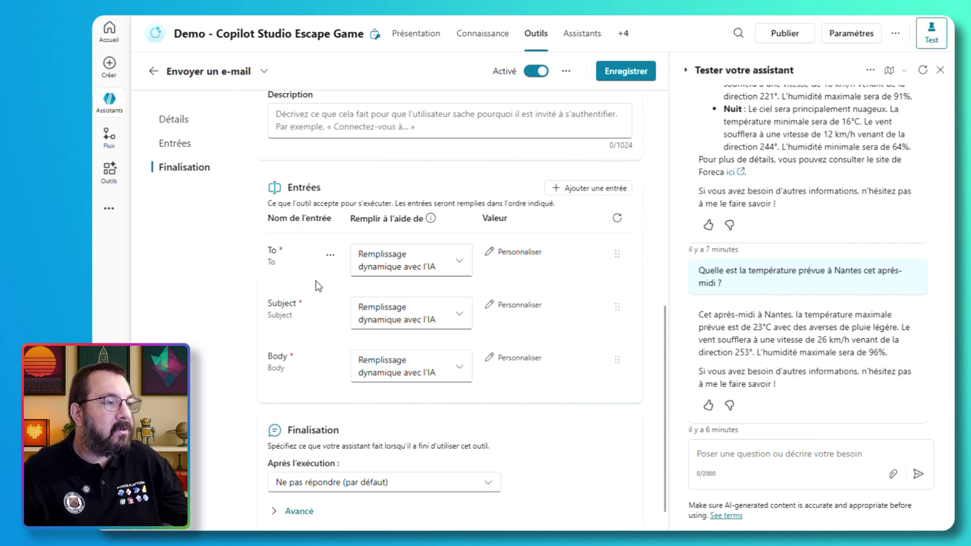
click(444, 269)
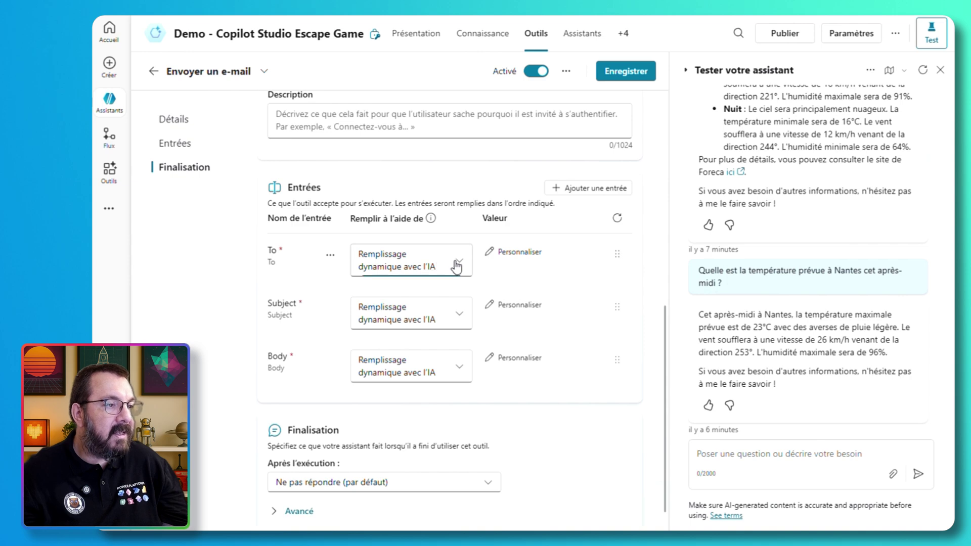
click(398, 328)
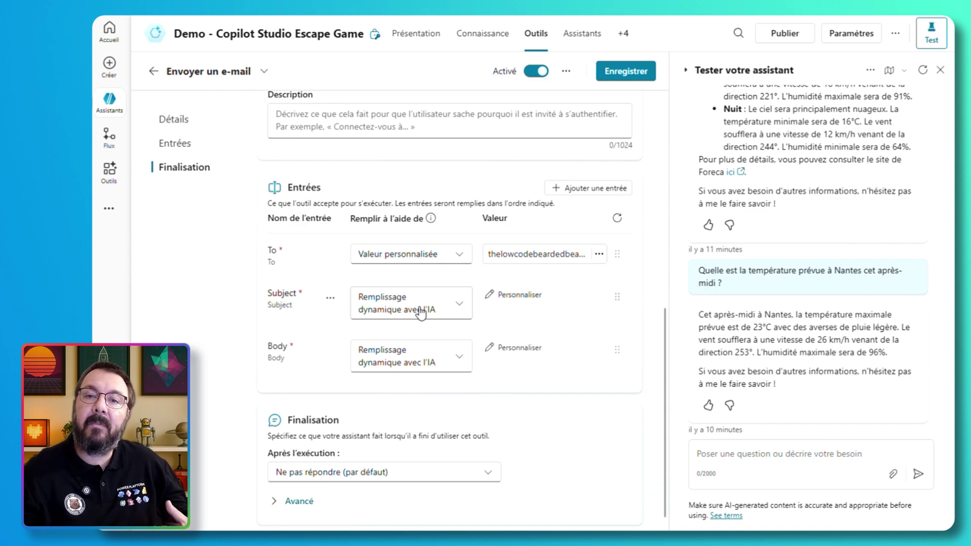
Step: Review the e-mail tool's after-execution options and advanced outputs, and save the tool
scroll(273, 390, down, 1)
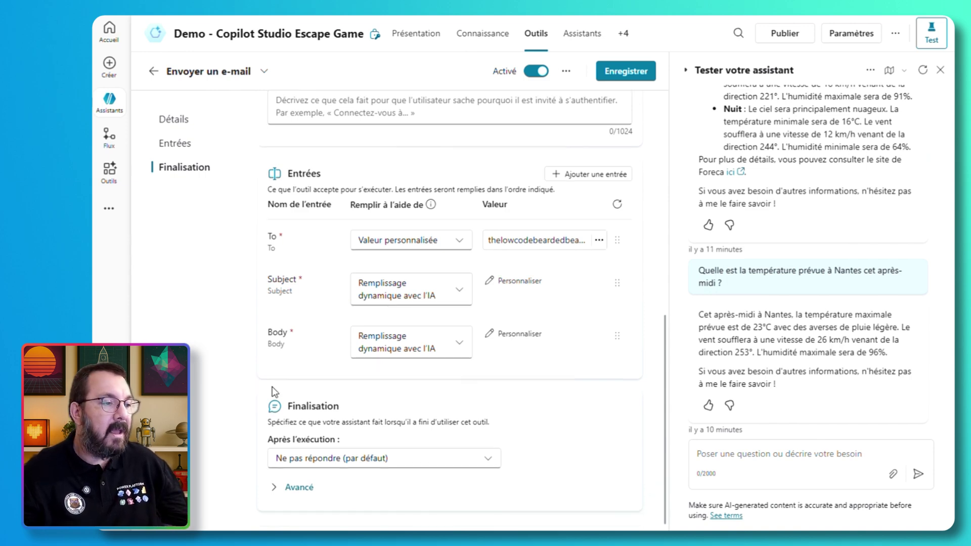
click(435, 462)
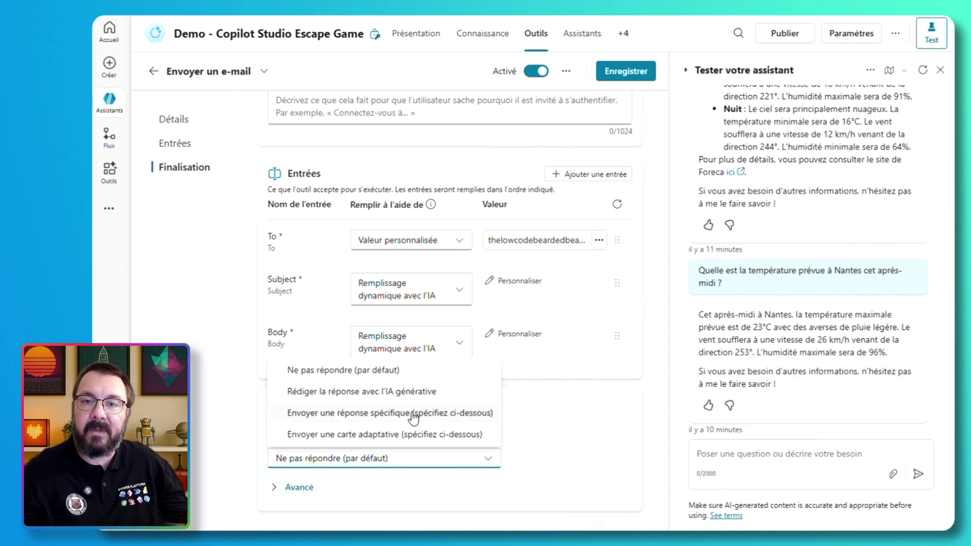
click(298, 487)
scroll(379, 405, down, 2)
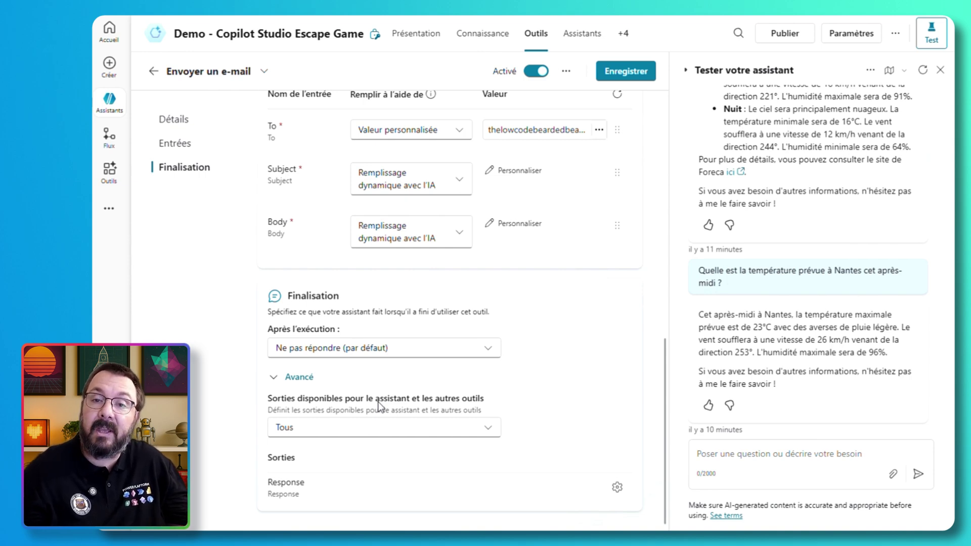
click(627, 71)
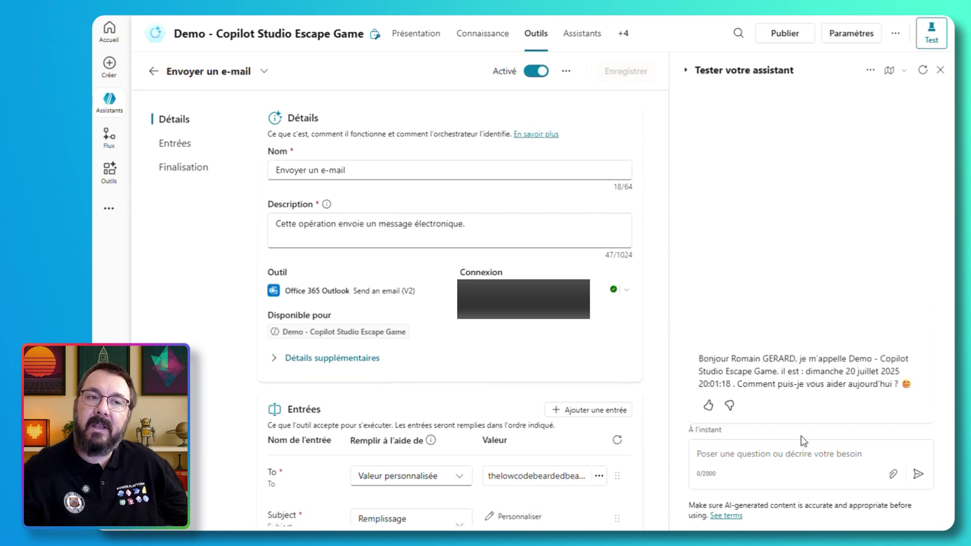
Step: Test the assistant with the activity map open by asking "Peux-tu m'envoyer par mail la météo de demain à Strasbourg ?"
click(772, 452)
text(Peux-tu m'envoyer par mail la météo de demain à Strasbourg ?)
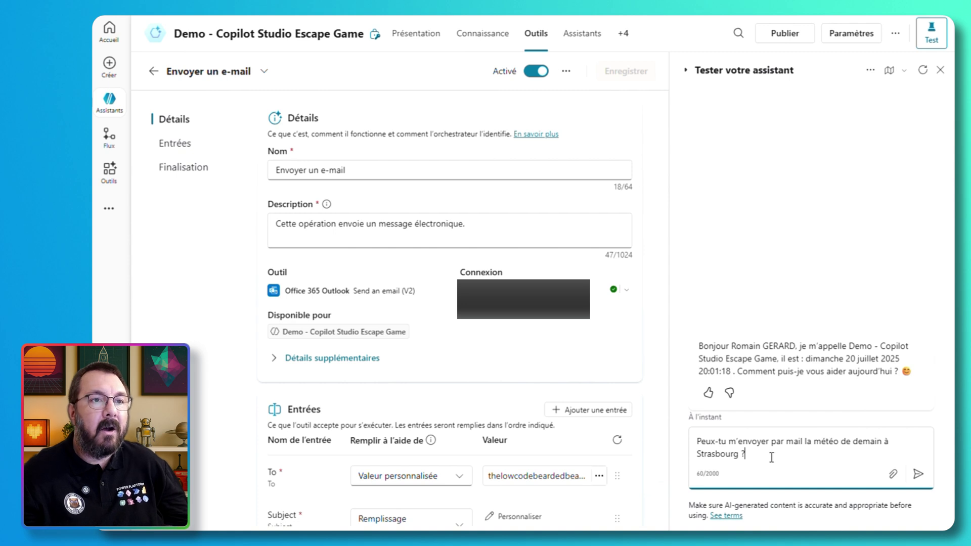
click(889, 73)
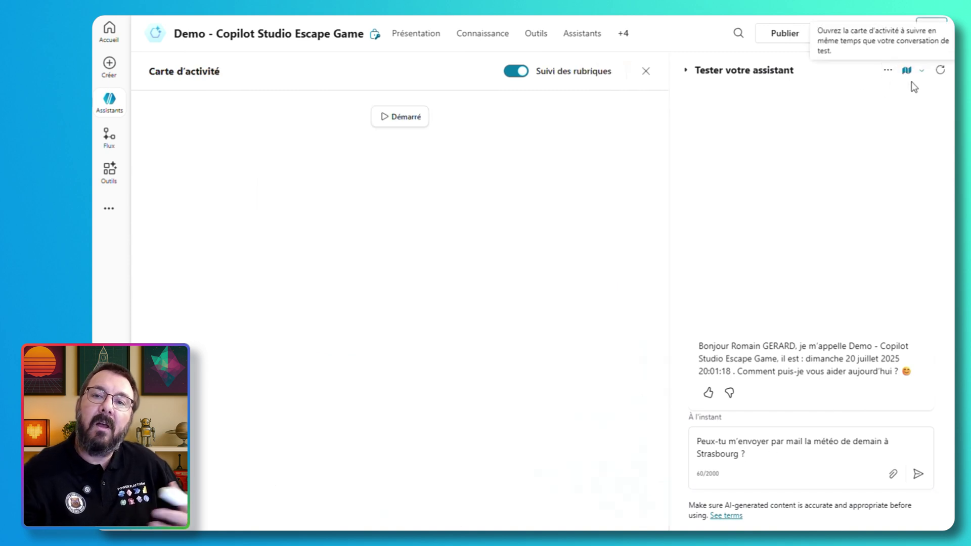
click(918, 474)
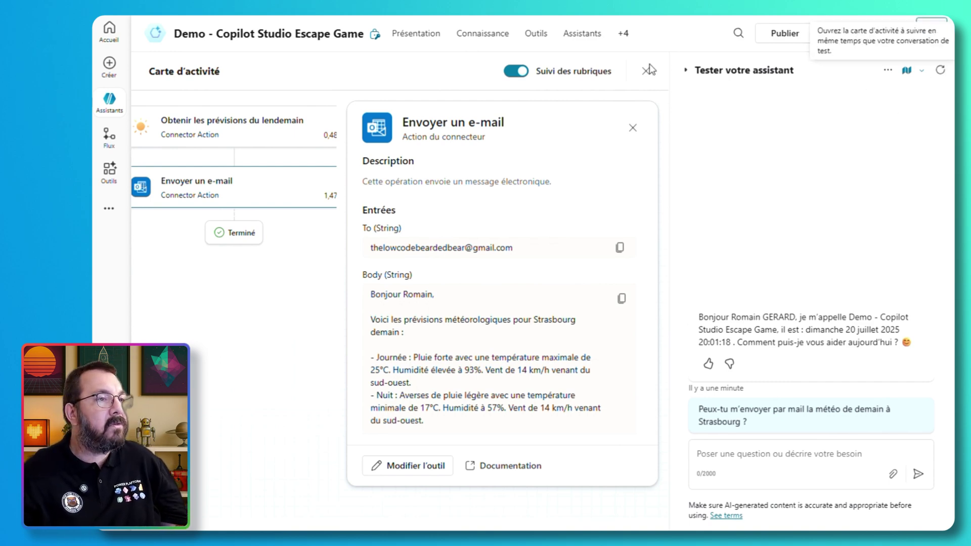
Step: Make the "Envoyer un e-mail" tool send the specific response "J'ai transmis la météo voici le contenu du message :" after execution
click(536, 37)
click(188, 200)
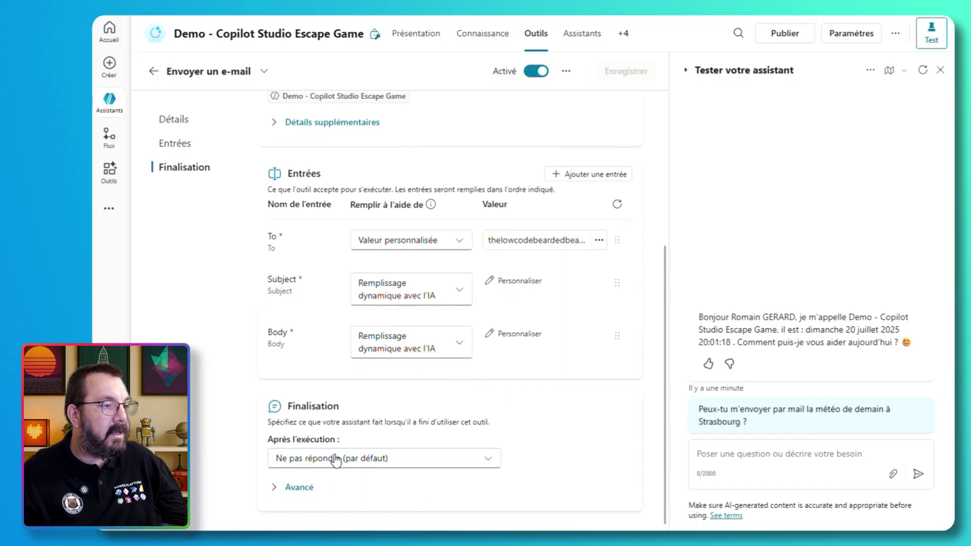
click(334, 458)
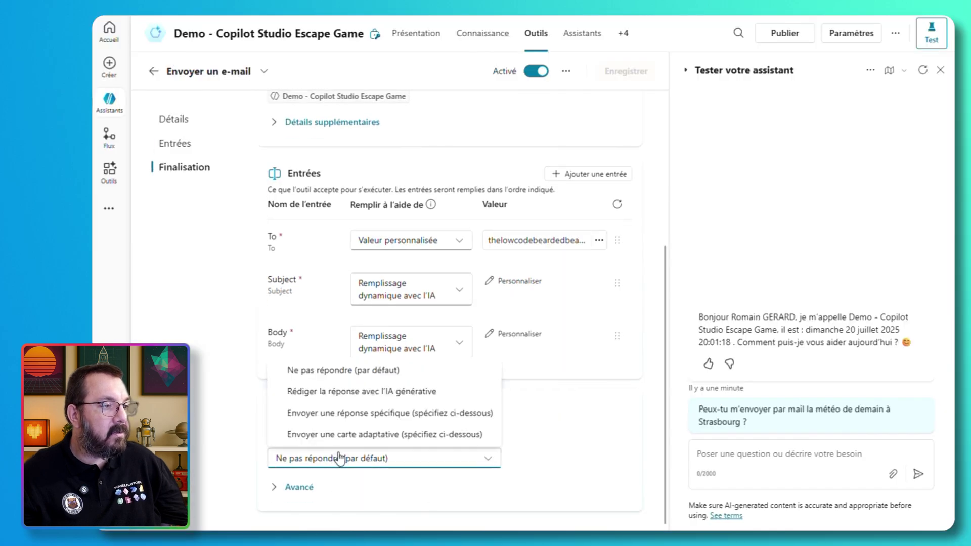
click(410, 413)
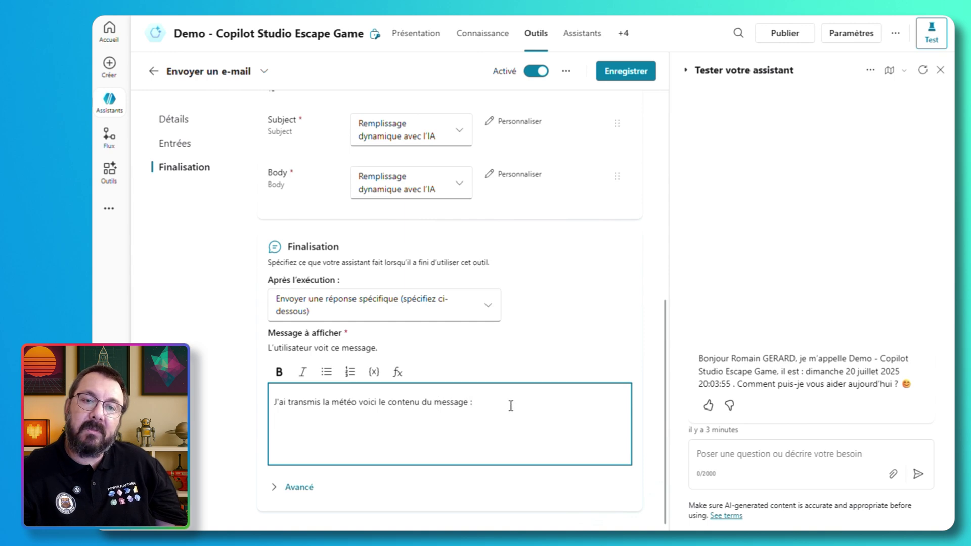
Step: Append the Input.Body variable to the e-mail tool's displayed message and save the tool
click(375, 374)
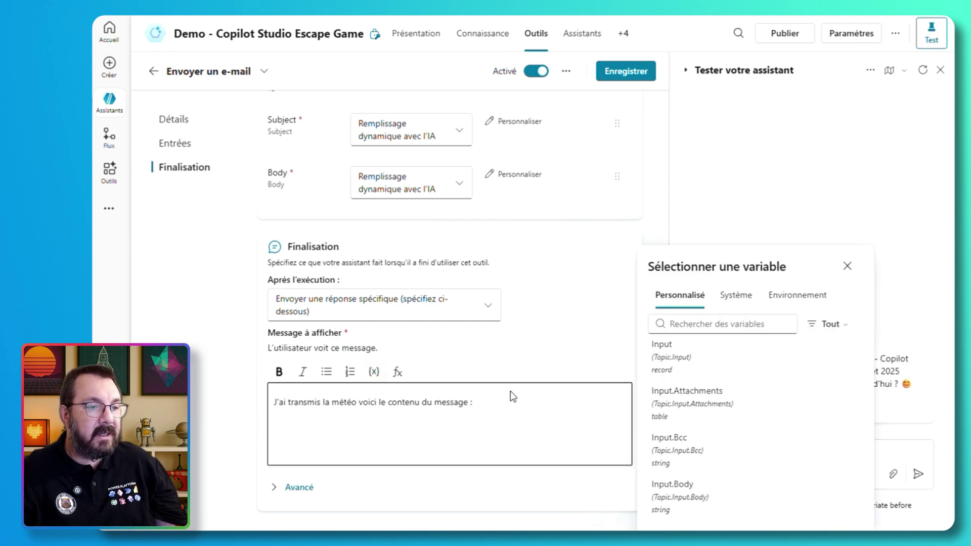
drag(854, 379, 858, 421)
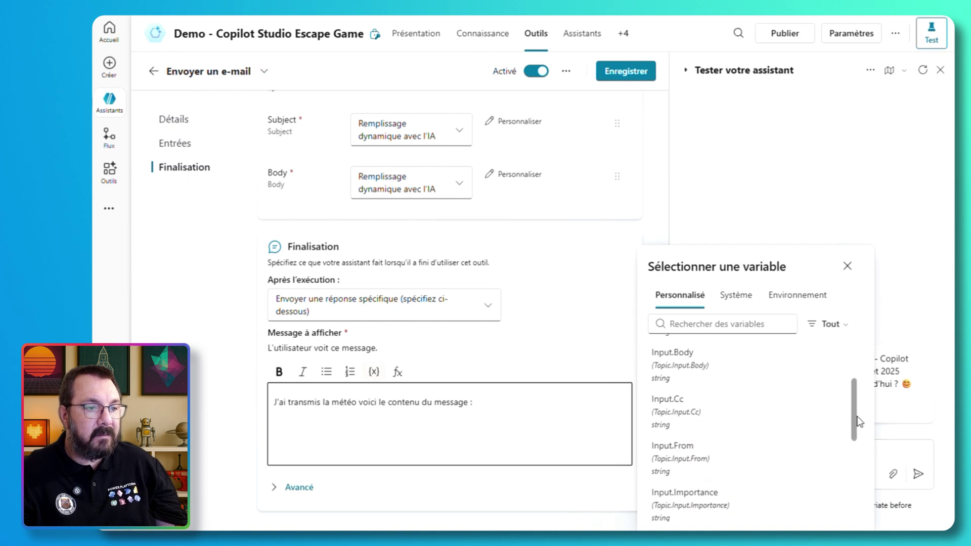
click(745, 377)
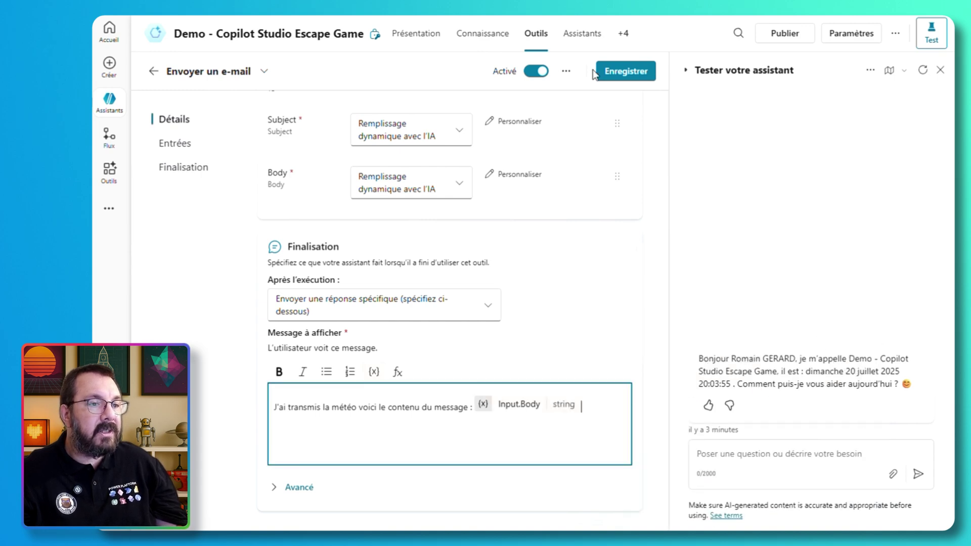
click(626, 71)
Step: Retest the Strasbourg request "Peux-tu m'envoyer par mail la météo de demain à Strasbourg ?" and follow it in the activity map
click(746, 459)
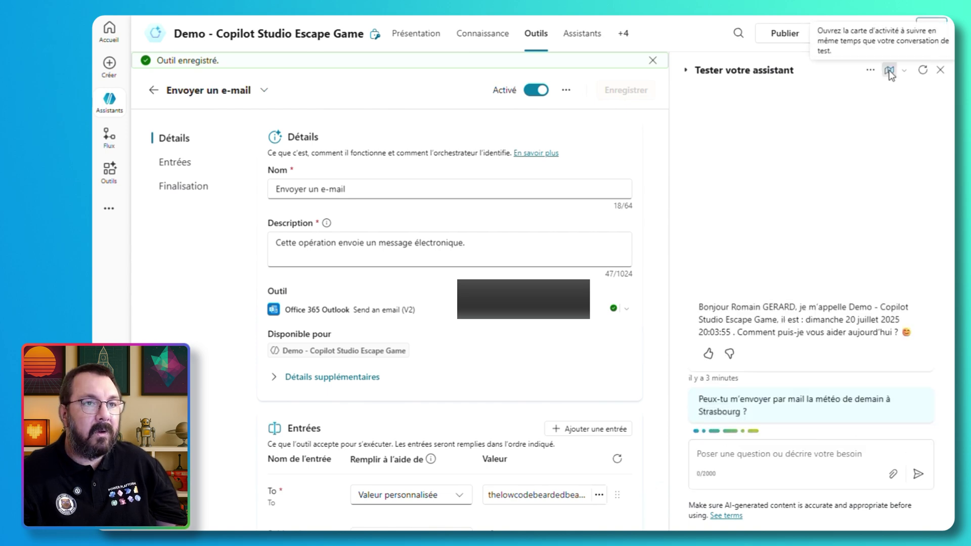
click(889, 70)
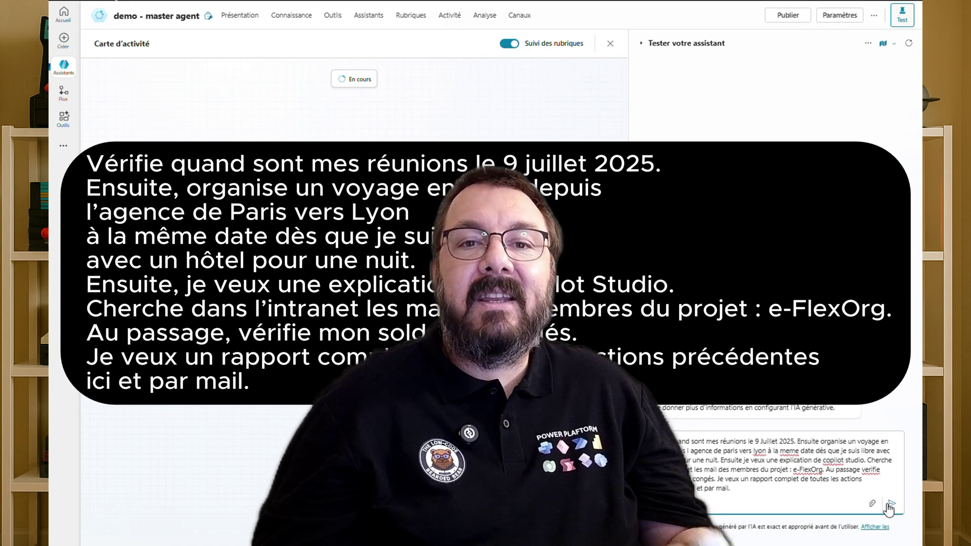
Step: Submit the prepared request about meetings, a Lyon trip, Copilot Studio, e-FlexOrg contacts and leave balance to the "demo - master agent" assistant
click(889, 506)
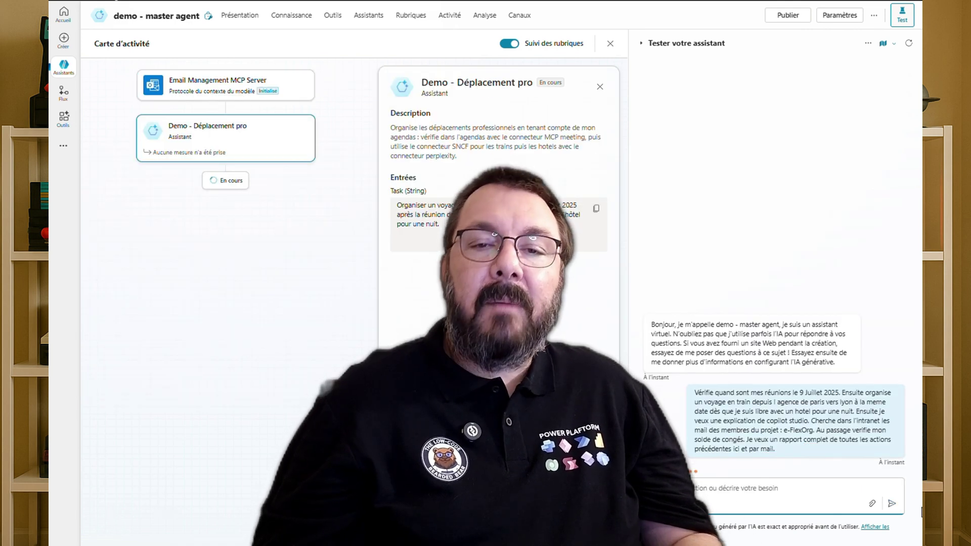